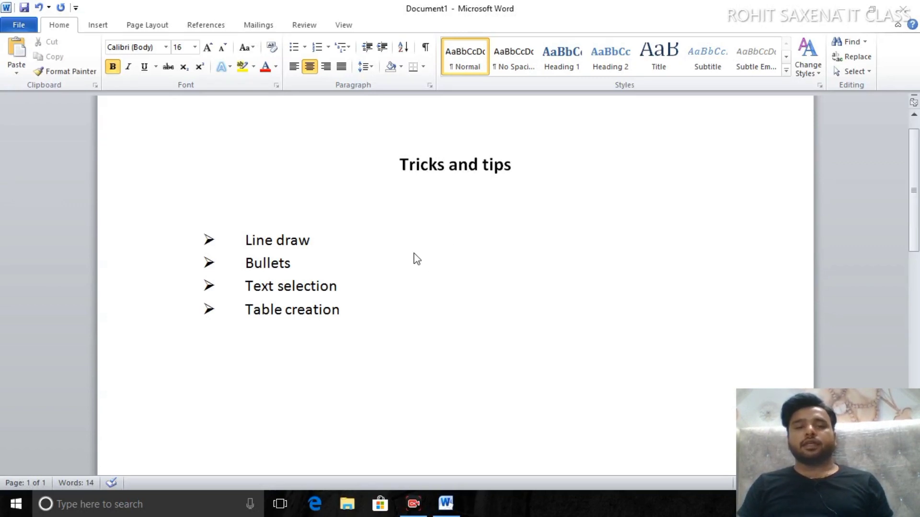
Step: Create a thin horizontal line under the "Tricks and tips" heading by AutoFormatting three hyphens (---)
left_click(390, 195)
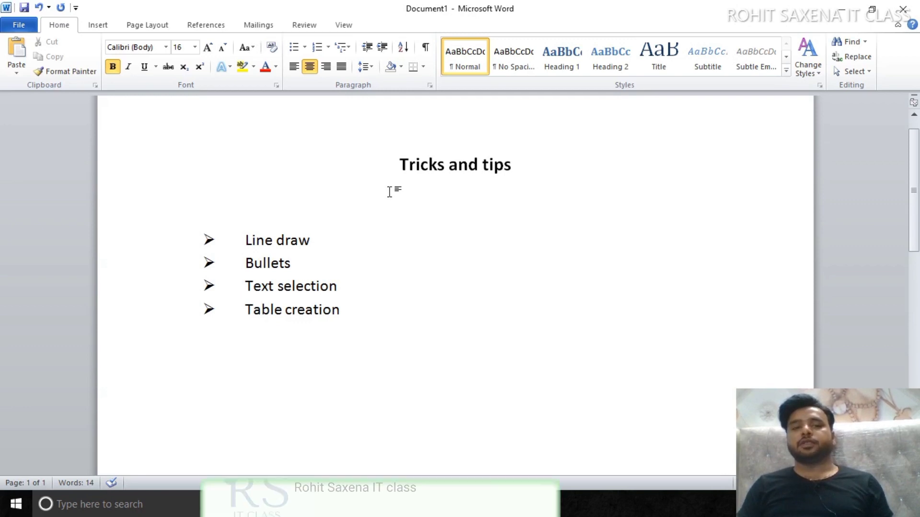
type("---")
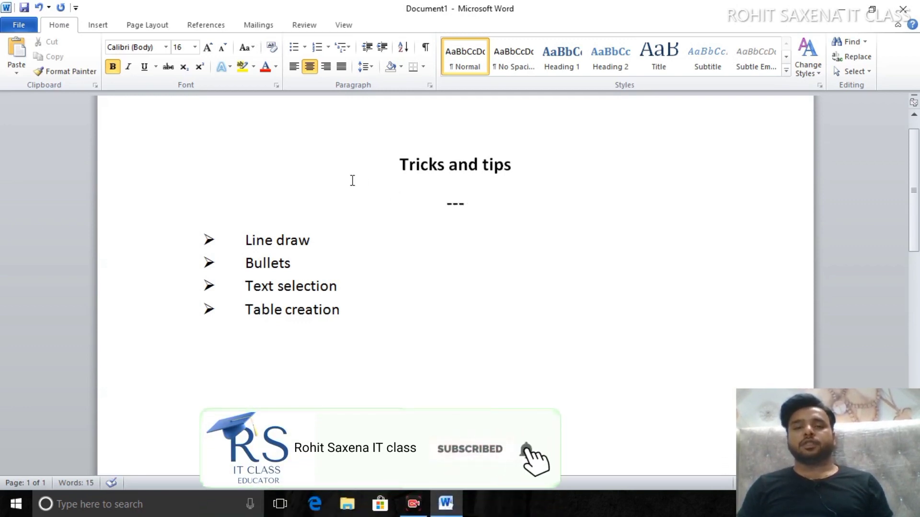
key("Return")
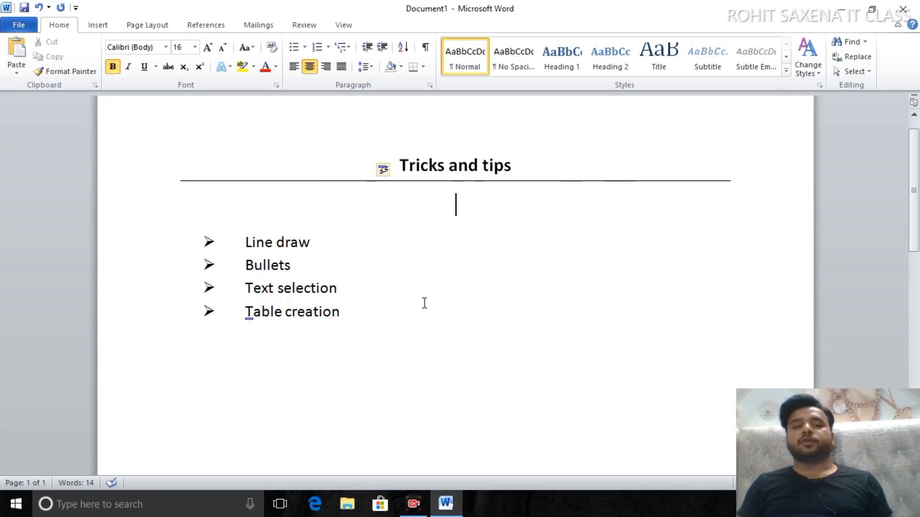
Step: Undo the thin horizontal line and delete the leftover hyphens and extra paragraph below the heading
key("ctrl+z")
key("ctrl+z")
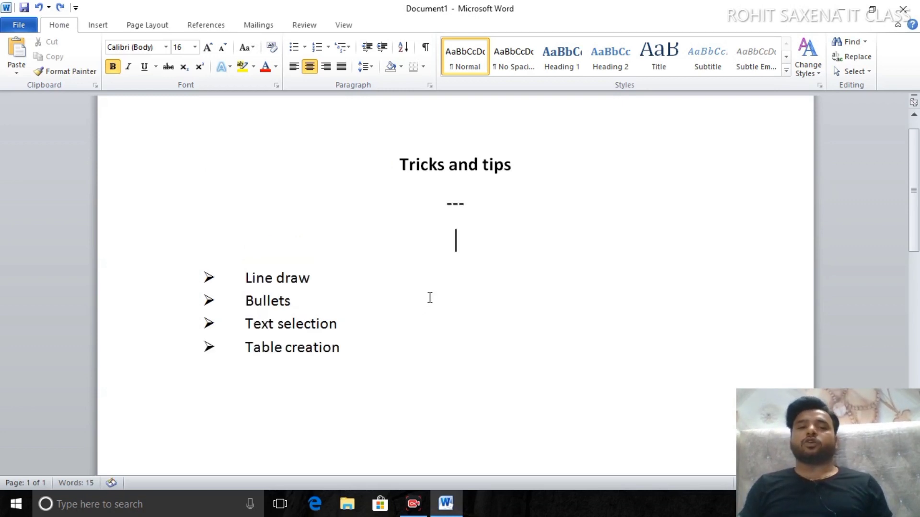
key("BackSpace")
key("BackSpace")
key("BackSpace")
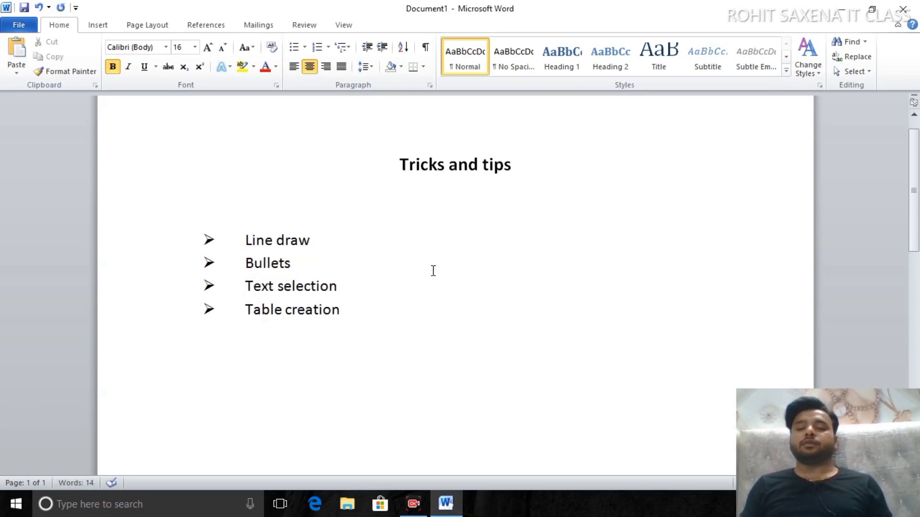
Step: Create a dotted horizontal line under the "Tricks and tips" heading by AutoFormatting three asterisks (***)
type("***")
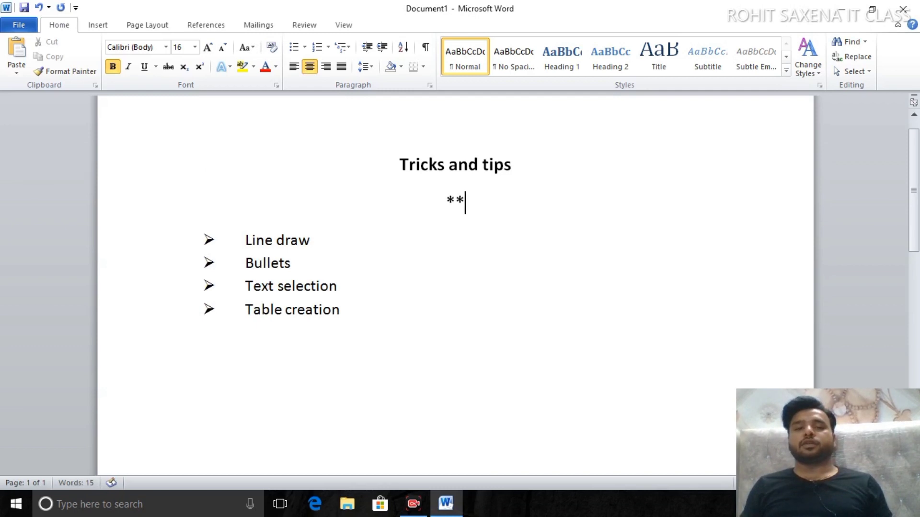
key("Return")
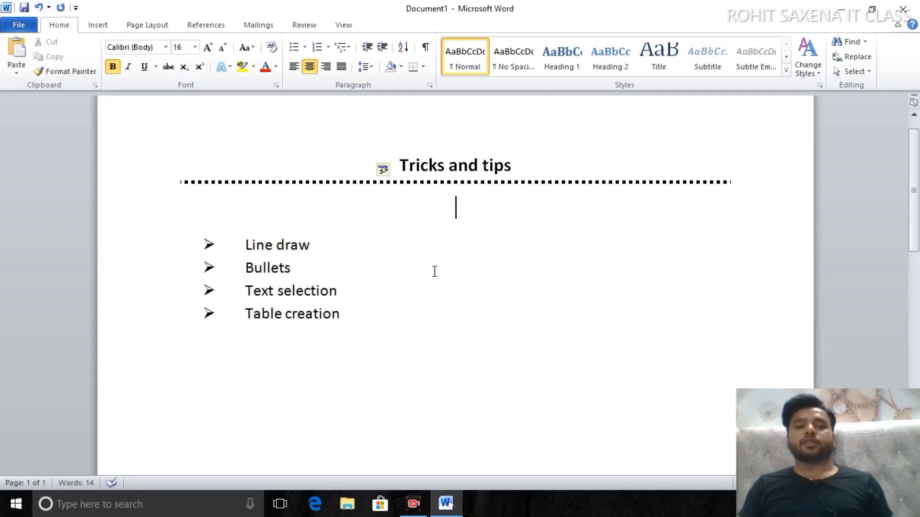
left_click(386, 332)
scroll(386, 334, "up", 1)
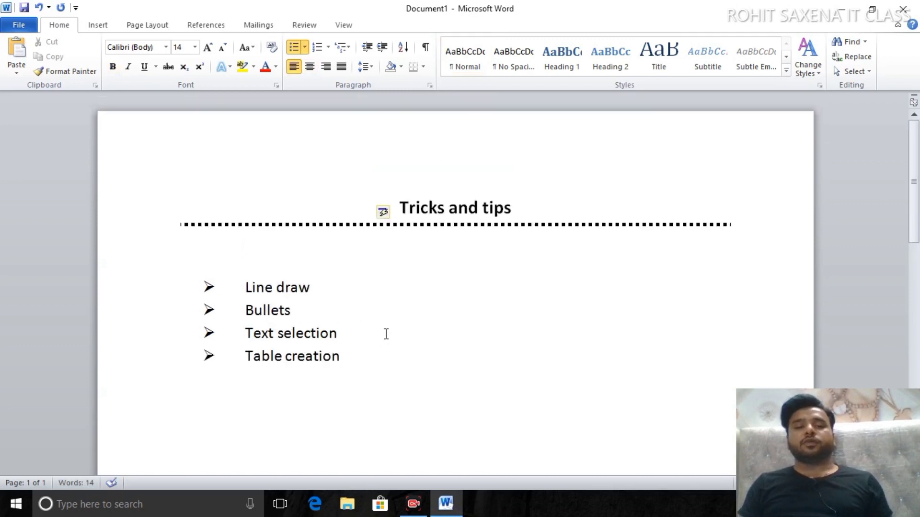
Step: Left-align the empty paragraph below the dotted line and add another blank paragraph before the bulleted list
left_click(364, 249)
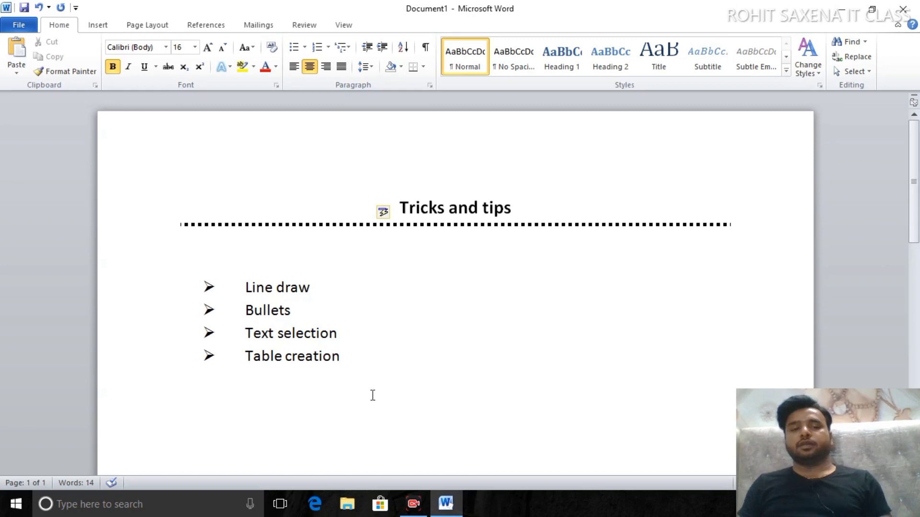
scroll(364, 379, "down", 1)
left_click_drag(355, 334, 312, 318)
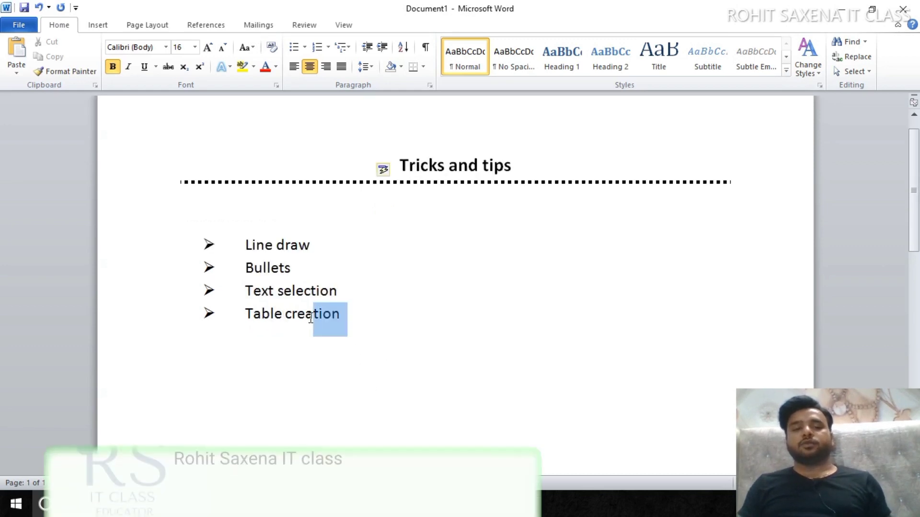
left_click(335, 353)
left_click(241, 215)
key("ctrl+l")
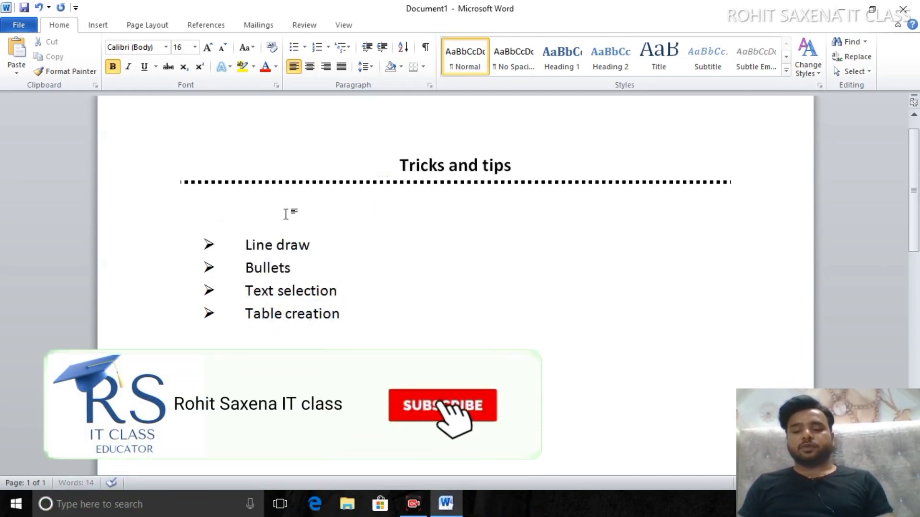
key("Return")
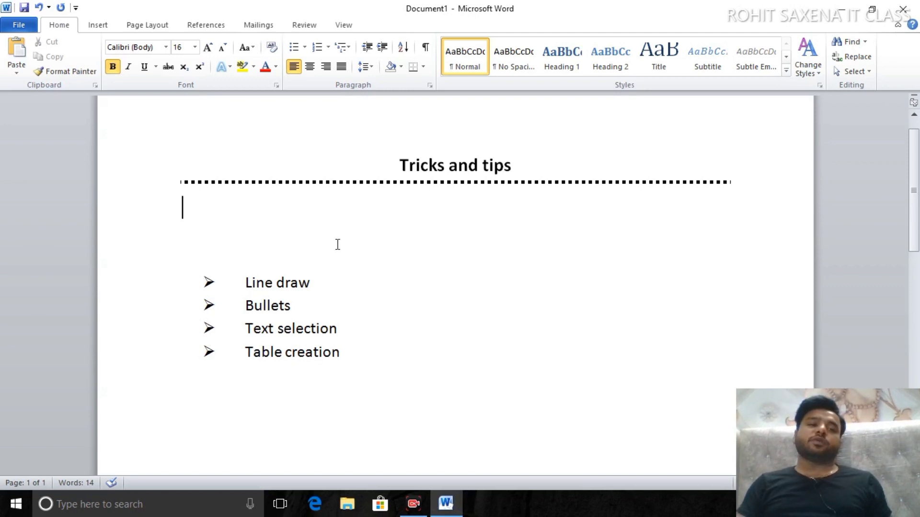
Step: Start an arrowhead-bulleted list below the dotted line by AutoFormatting ">", with "ghfghfg" as its first item
type(">")
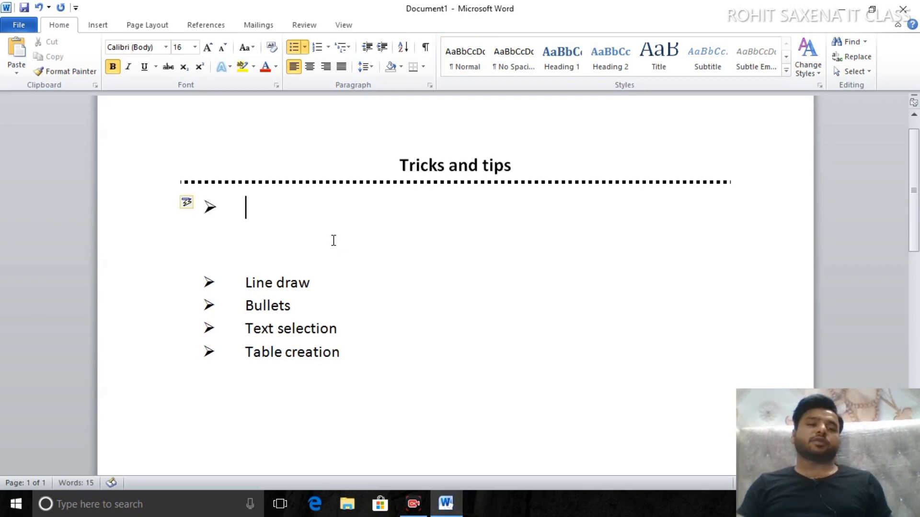
type(" ghfghfg")
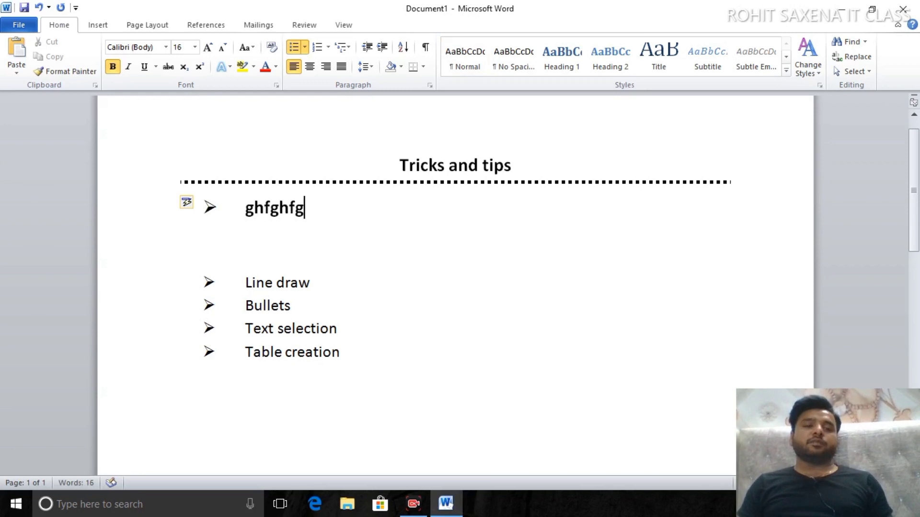
key("Return")
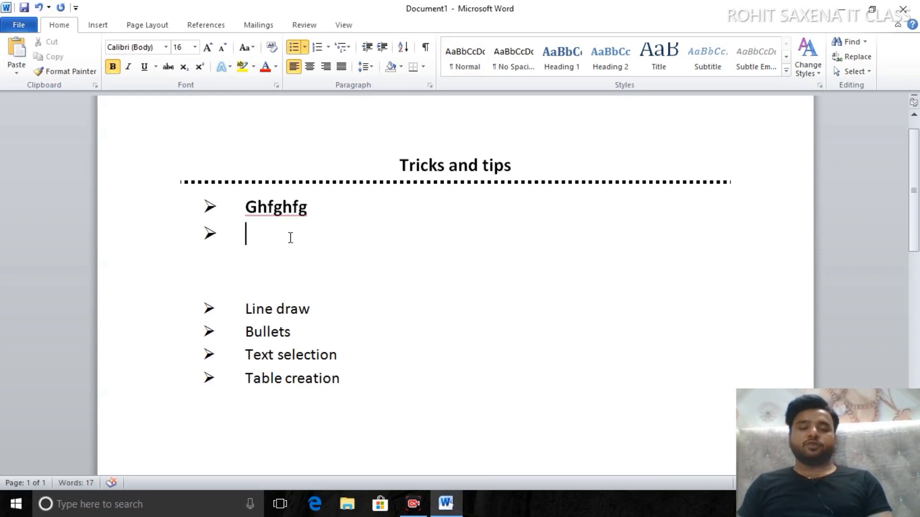
key("Return")
Step: Delete the sample arrowhead-bulleted item and its bullet formatting below the dotted line
key("BackSpace")
key("BackSpace")
key("BackSpace")
key("BackSpace")
key("BackSpace")
key("BackSpace")
key("BackSpace")
key("BackSpace")
key("BackSpace")
key("BackSpace")
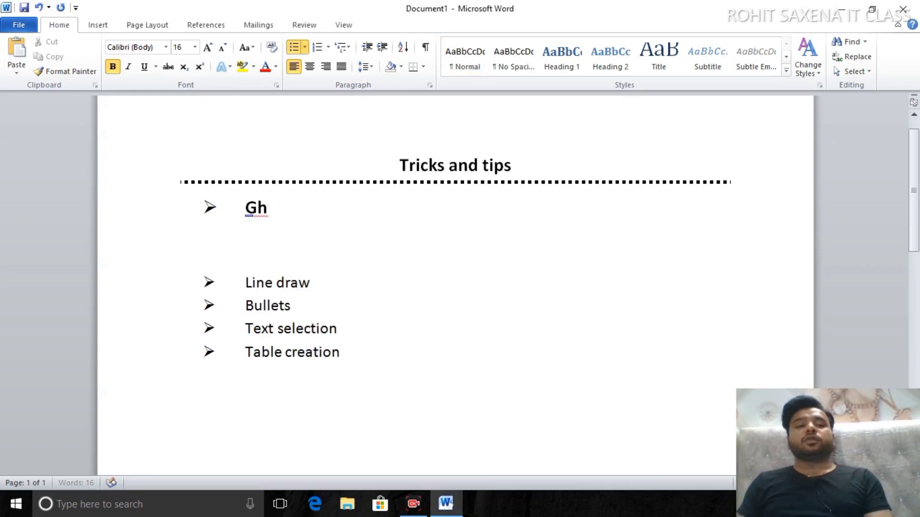
key("BackSpace")
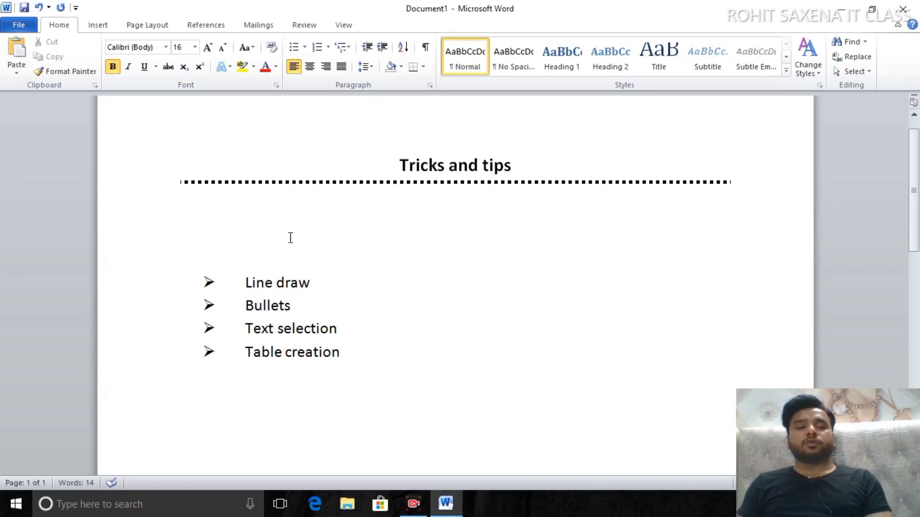
Step: Start an automatic numbered list below the dotted line with "1)", entering a person's first name as the first item
type("1")
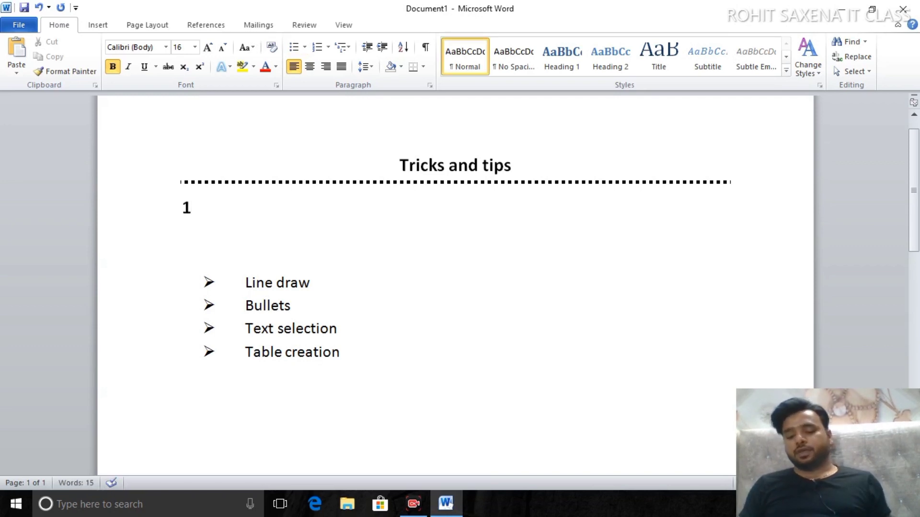
type(")")
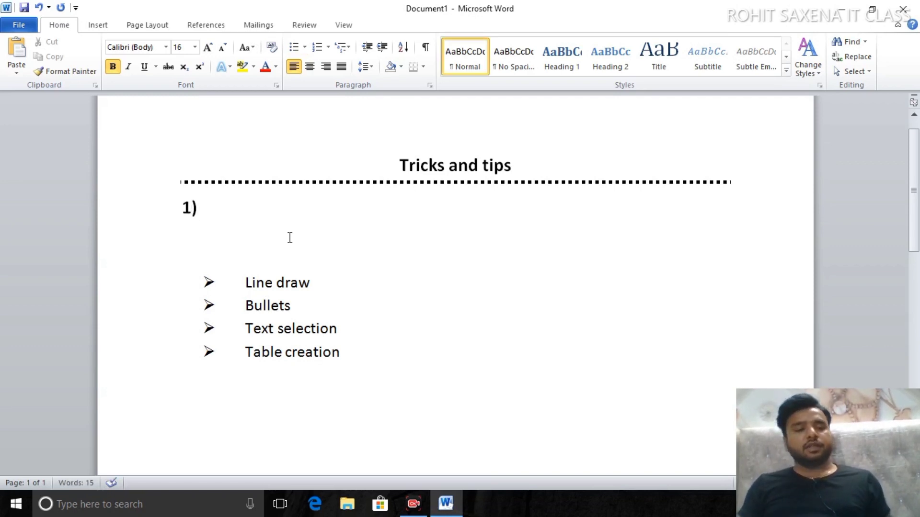
type(" roh")
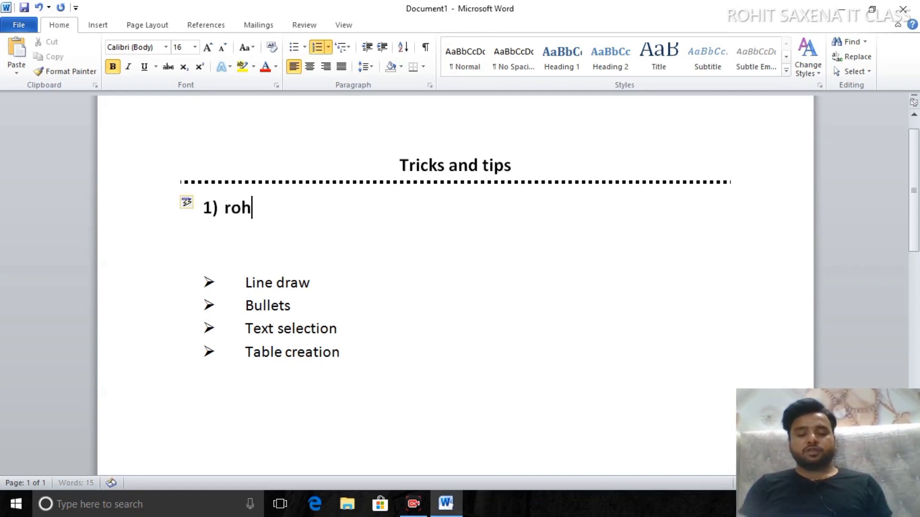
type("it")
key("Return")
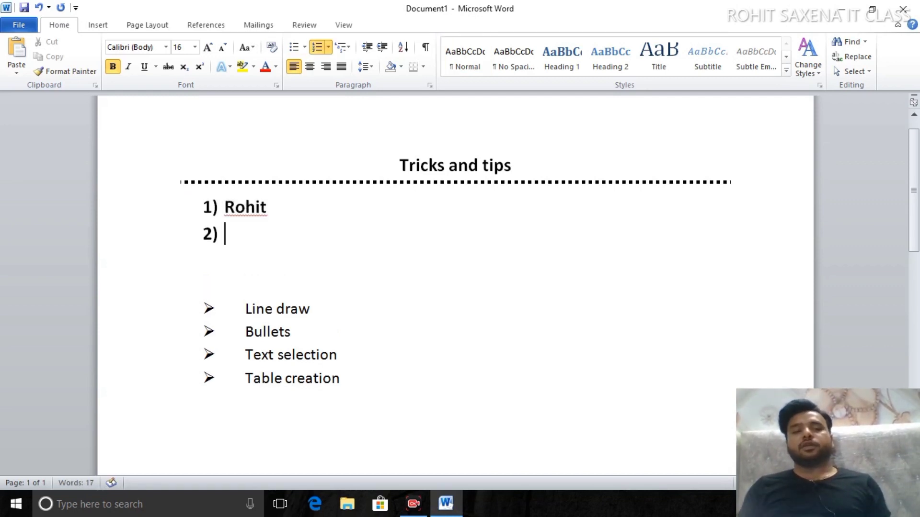
Step: Delete the numbered sample item and reset the paragraph to the left margin without numbering
key("BackSpace")
key("BackSpace")
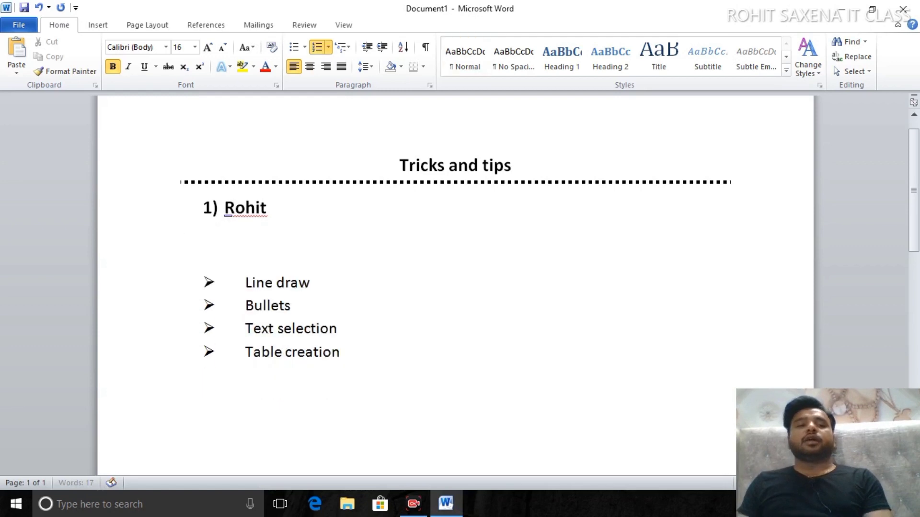
key("BackSpace")
key("BackSpace")
key("BackSpace")
key("BackSpace")
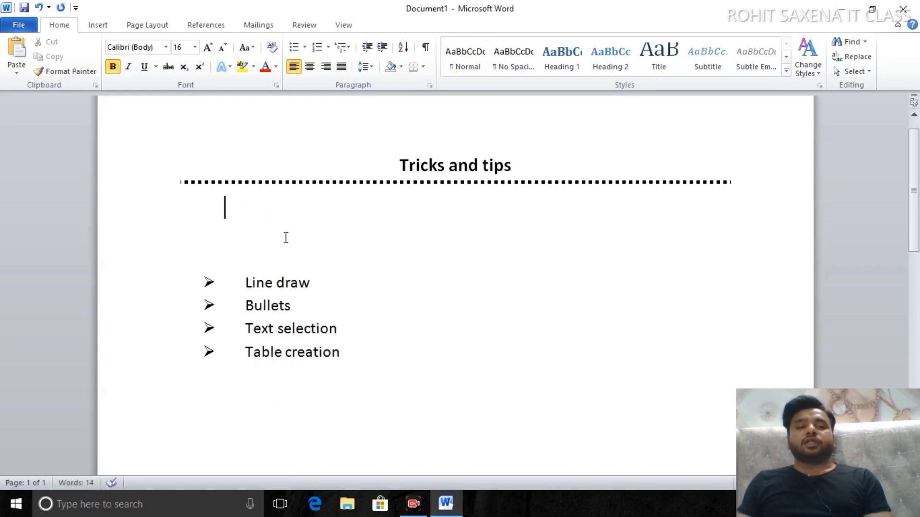
key("BackSpace")
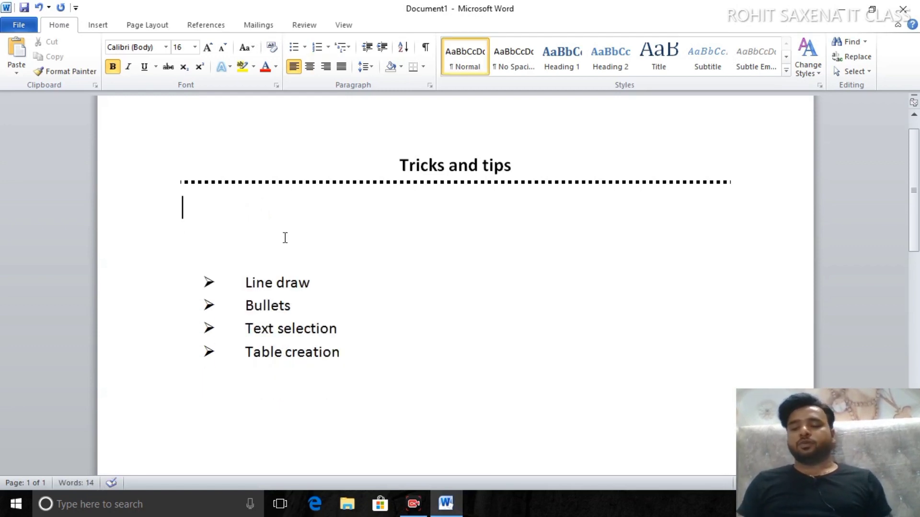
Step: Create a round bullet below the dotted line by AutoFormatting an asterisk, and remove it again
type("*")
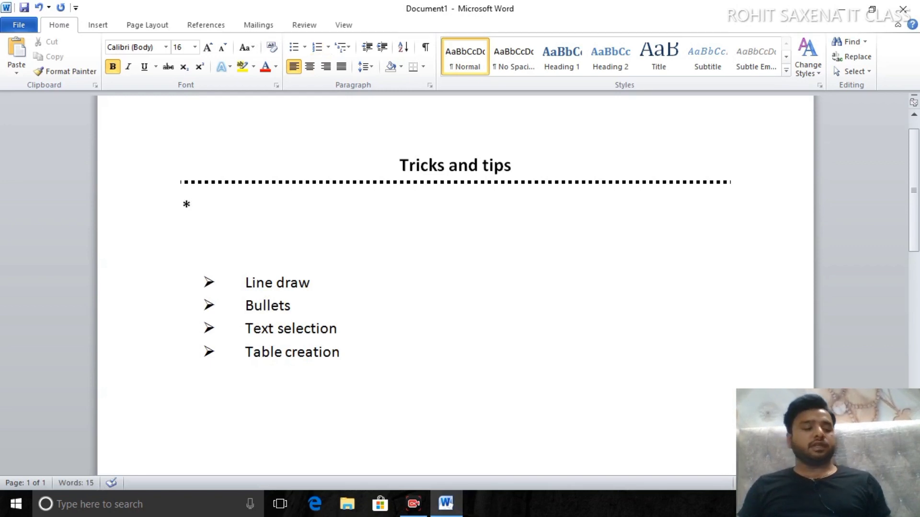
key("space")
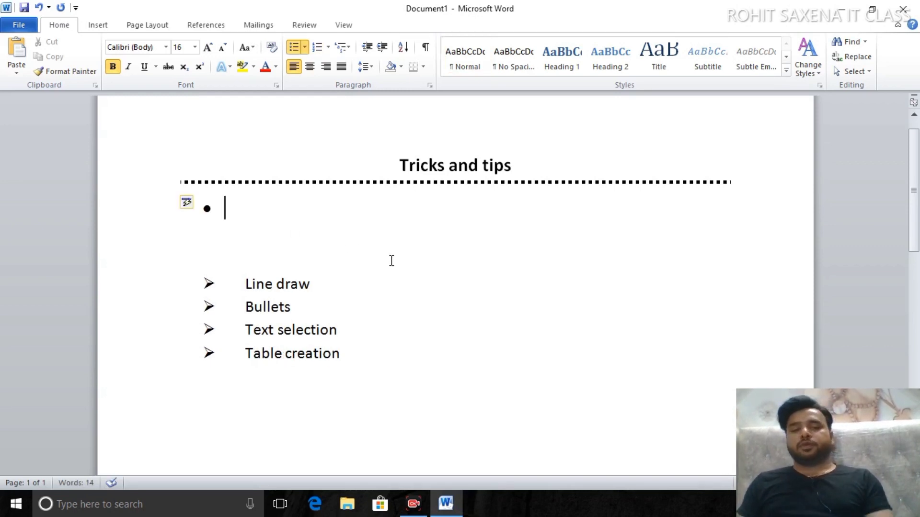
key("BackSpace")
key("BackSpace")
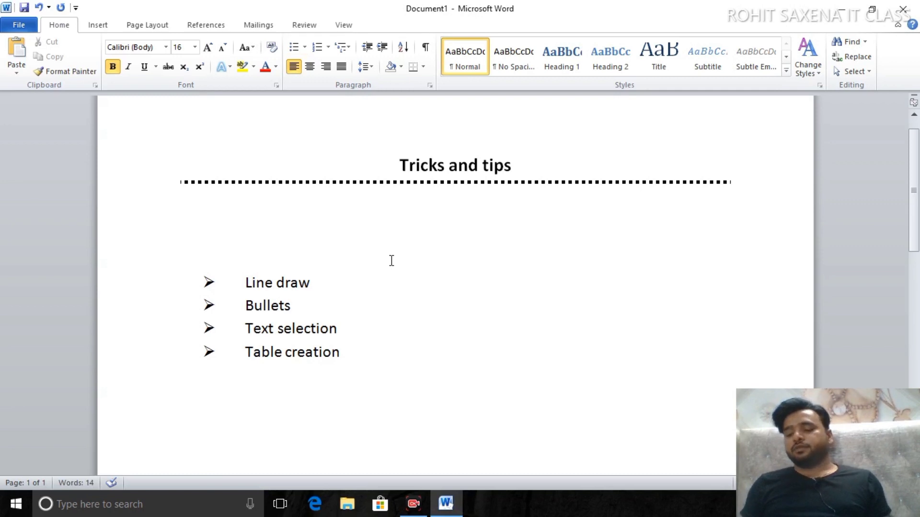
Step: Create an arrow bullet below the dotted line by AutoFormatting "->", and remove it again
type("-")
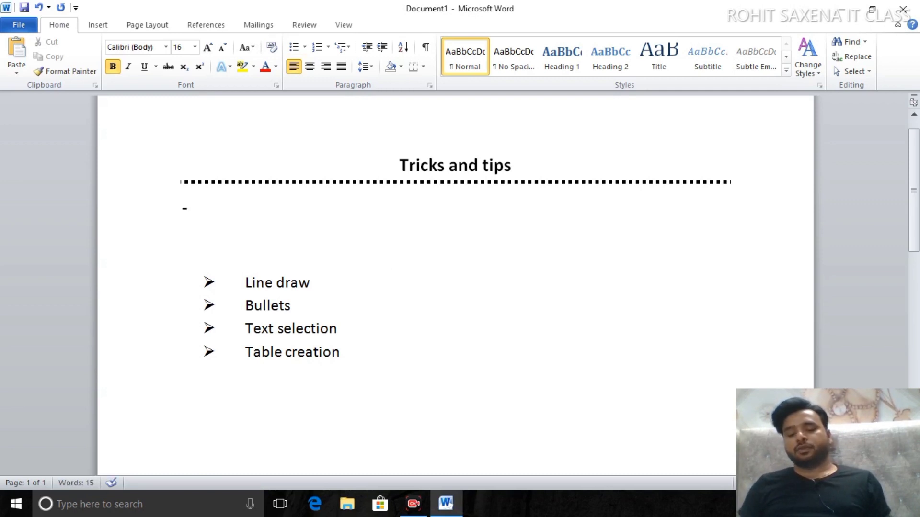
type(">")
key("space")
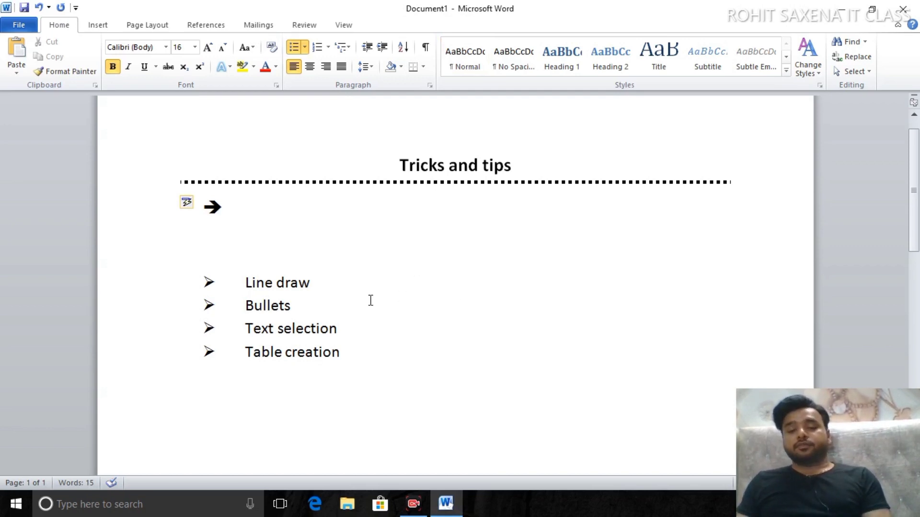
key("BackSpace")
key("BackSpace")
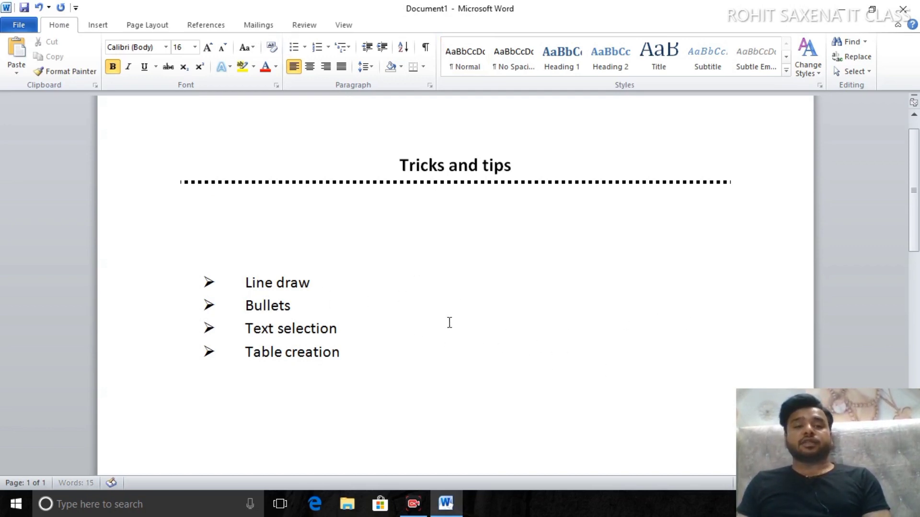
Step: Add blank lines without bullets below the "Table creation" item at the end of the list
left_click(375, 366)
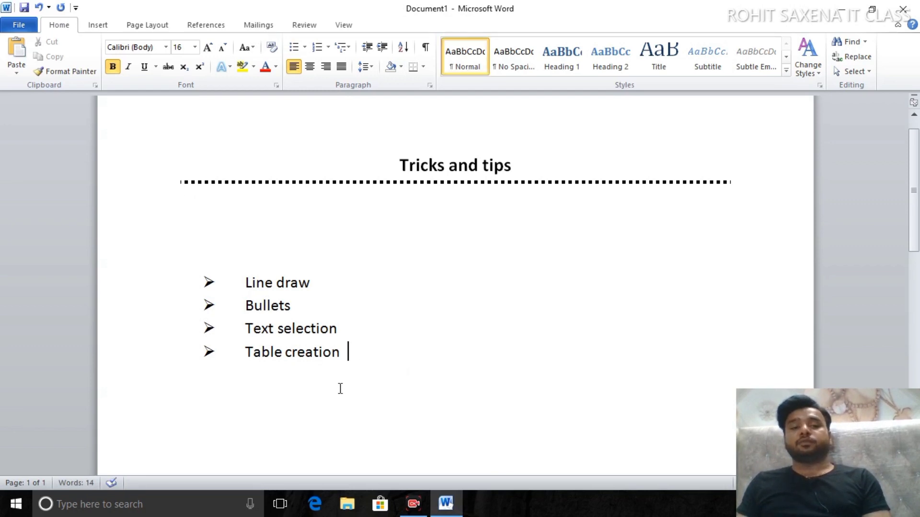
left_click_drag(347, 352, 245, 306)
left_click(365, 353)
scroll(375, 363, "down", 3)
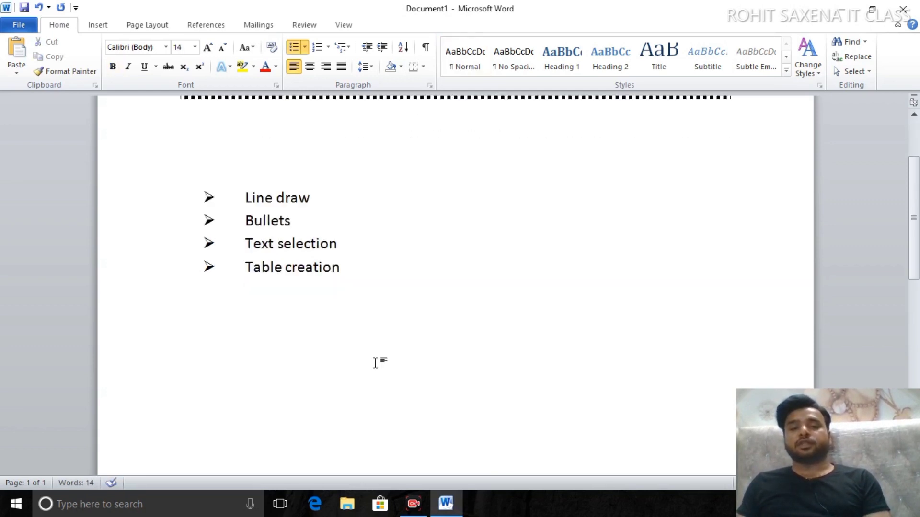
key("Return")
scroll(376, 365, "down", 1)
key("Return")
key("Return")
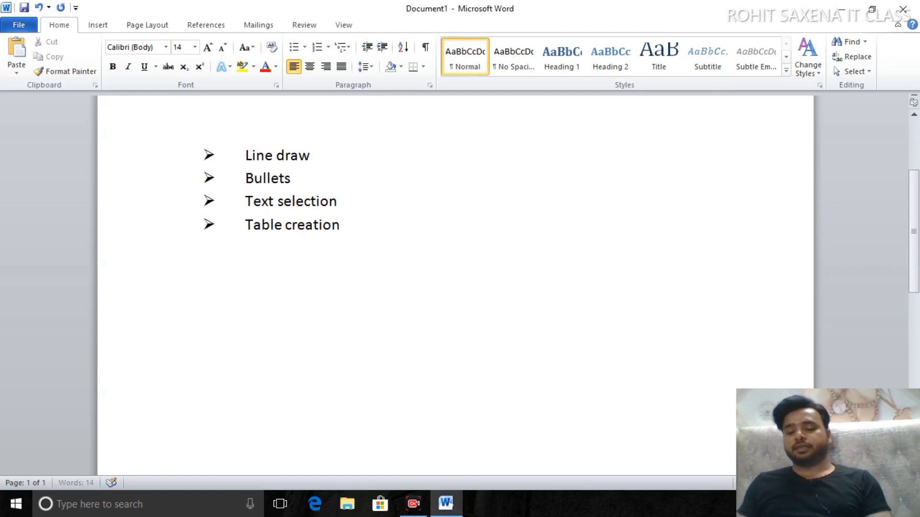
Step: Generate two paragraphs of sample text below the bulleted list with =rand(2)
type("=ra")
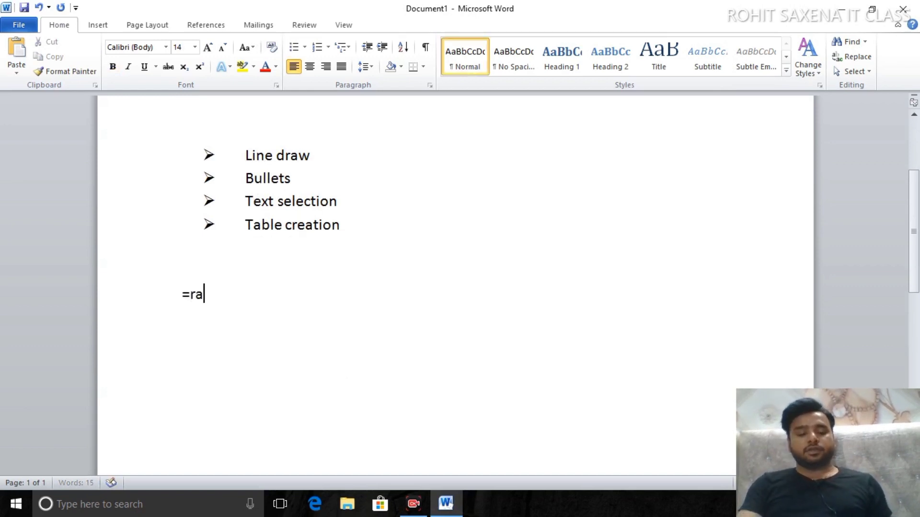
type("nd")
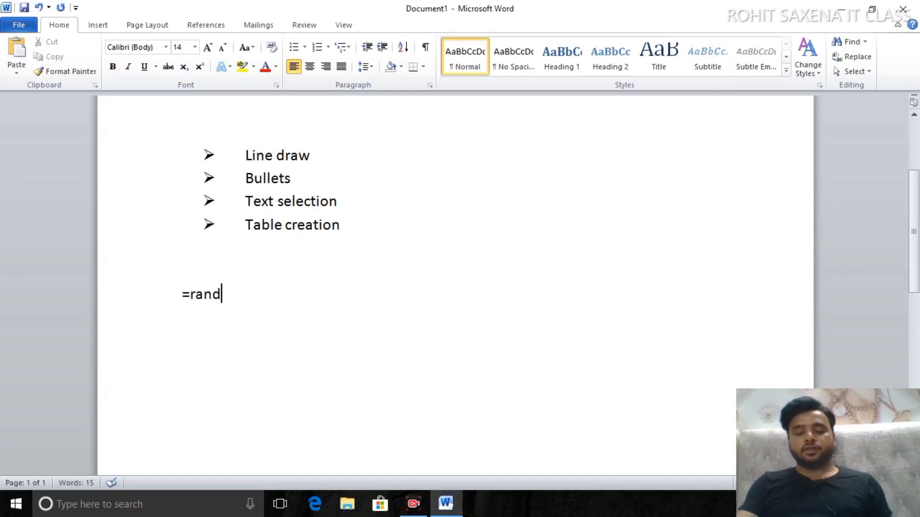
type("(2)")
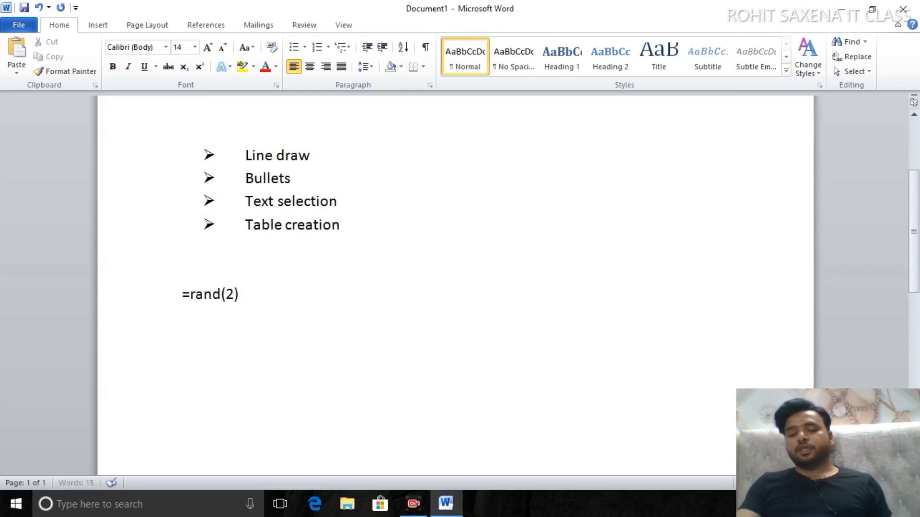
key("Return")
scroll(361, 355, "up", 1)
scroll(352, 348, "up", 1)
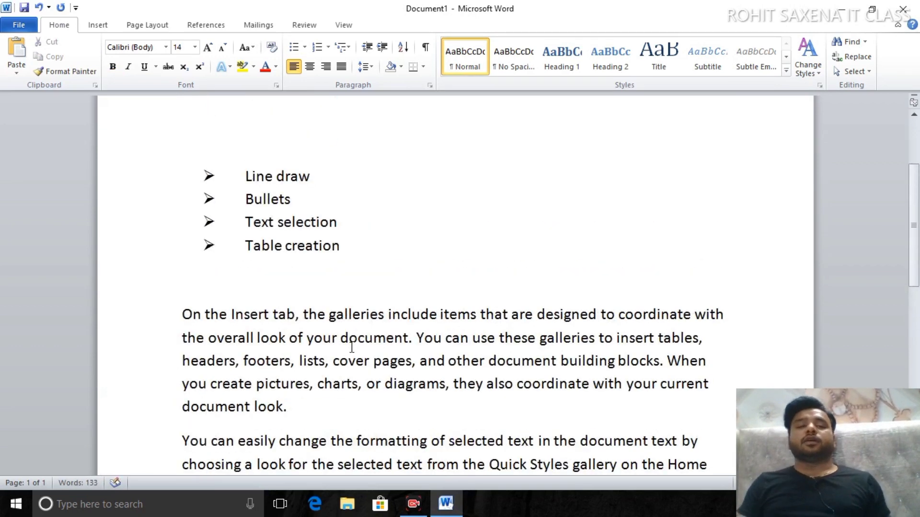
Step: Select only the word "galleries" in the first sample paragraph, and clear the selection
scroll(249, 324, "down", 2)
scroll(309, 311, "up", 1)
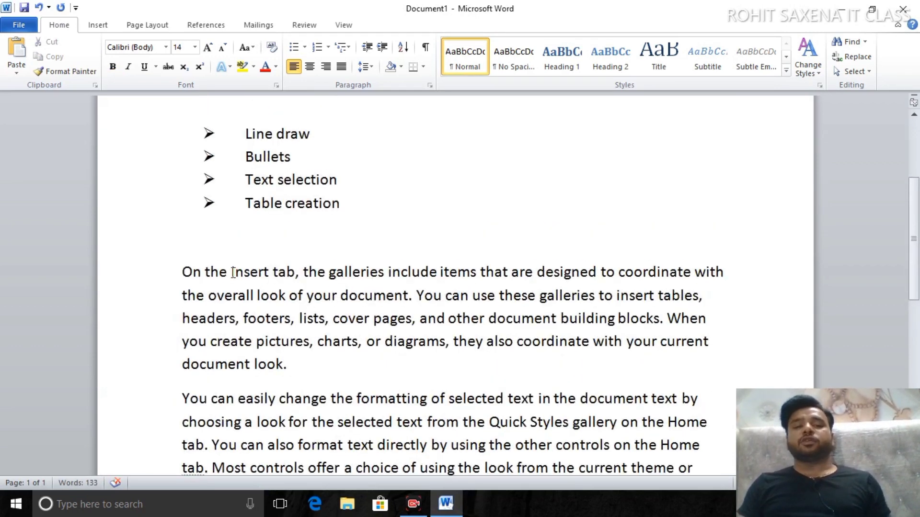
scroll(257, 238, "up", 1)
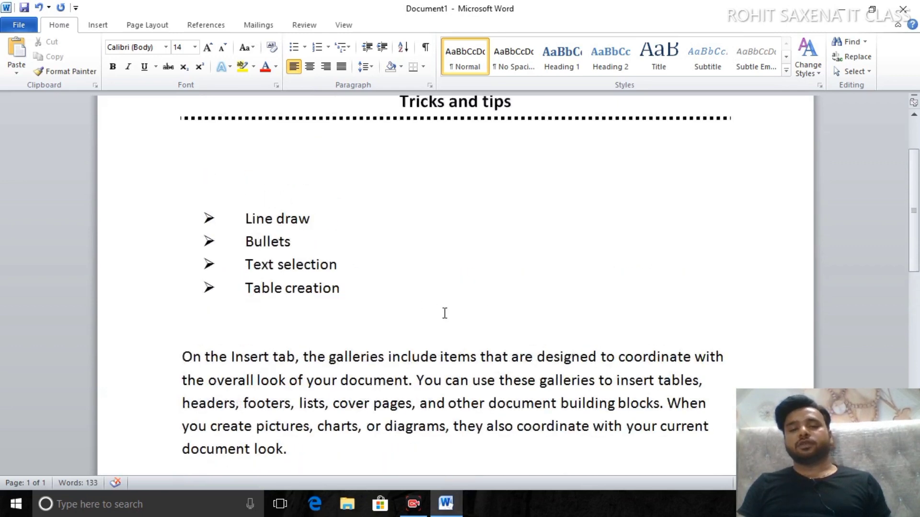
scroll(349, 357, "down", 1)
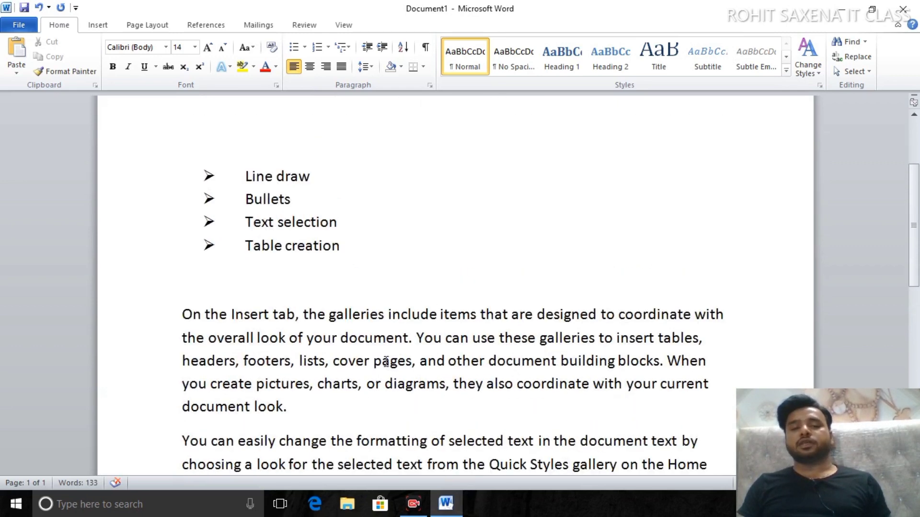
double_click(353, 313)
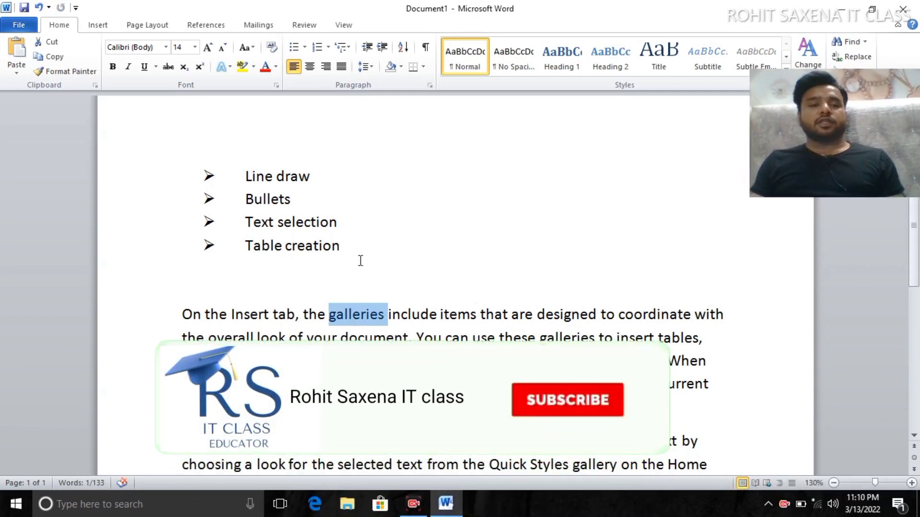
left_click(324, 321)
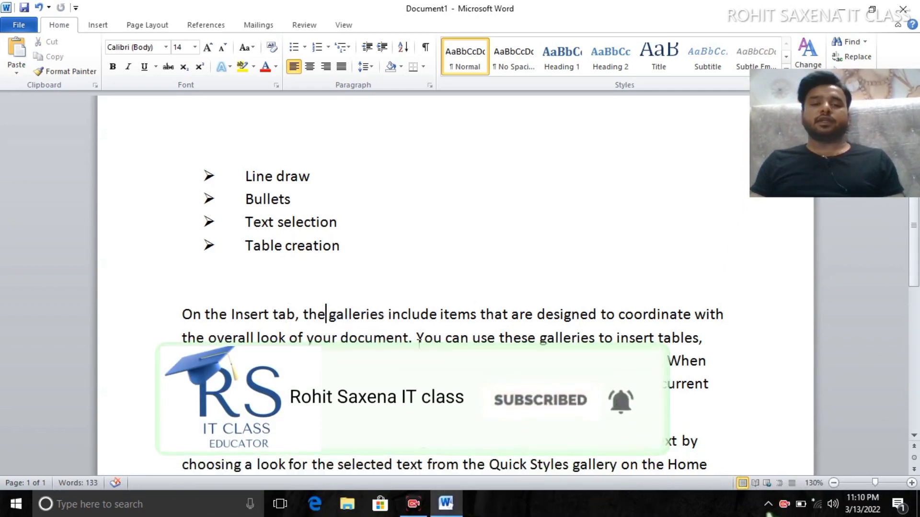
Step: Select the whole first sample paragraph and separately only its first sentence, clearing each selection
triple_click(357, 315)
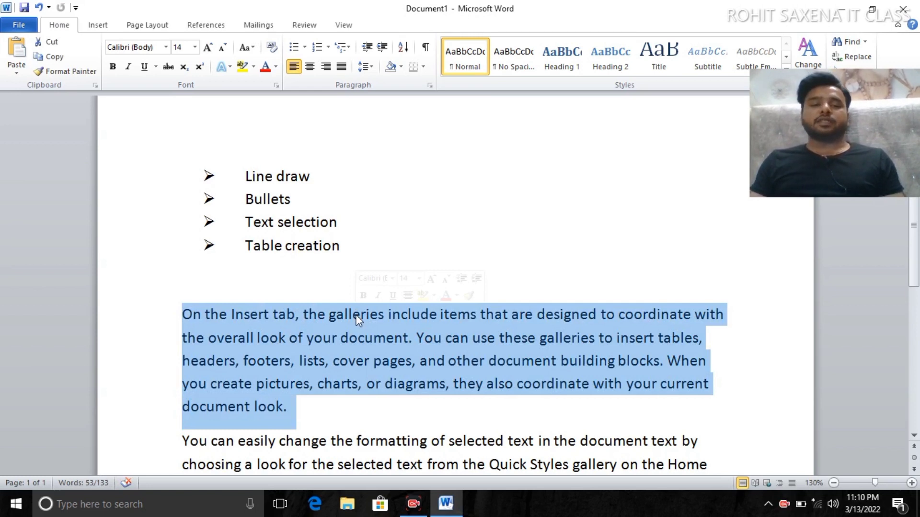
left_click(455, 408)
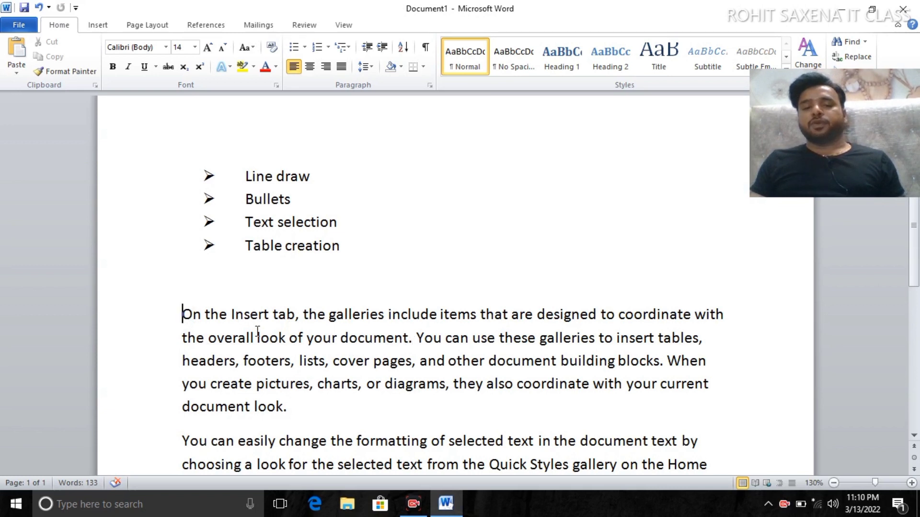
left_click(412, 316, "ctrl")
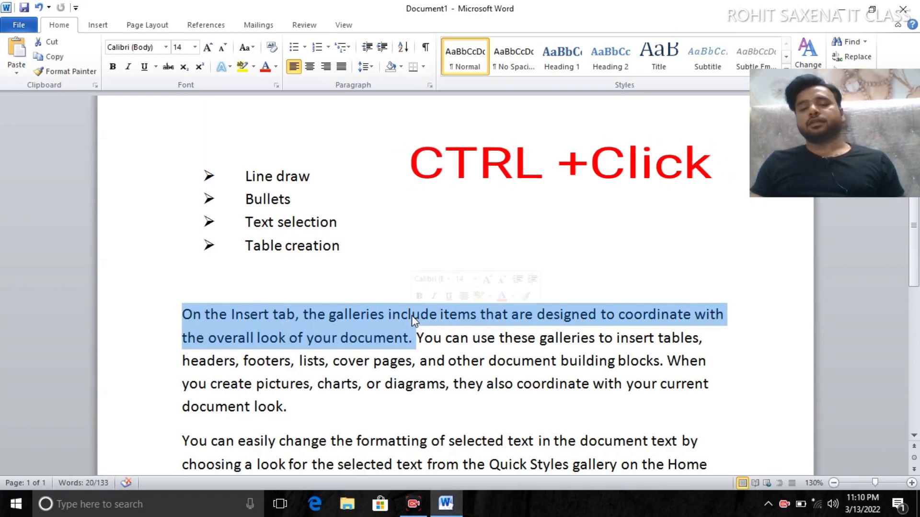
left_click(415, 380)
Step: Try centring the first sample paragraph, and undo the alignment change
scroll(418, 335, "down", 3)
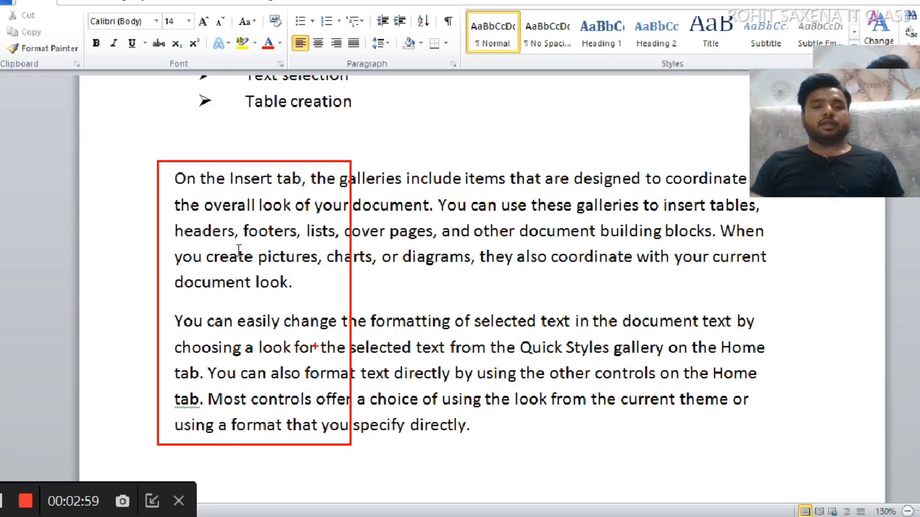
key("Escape")
key("ctrl+e")
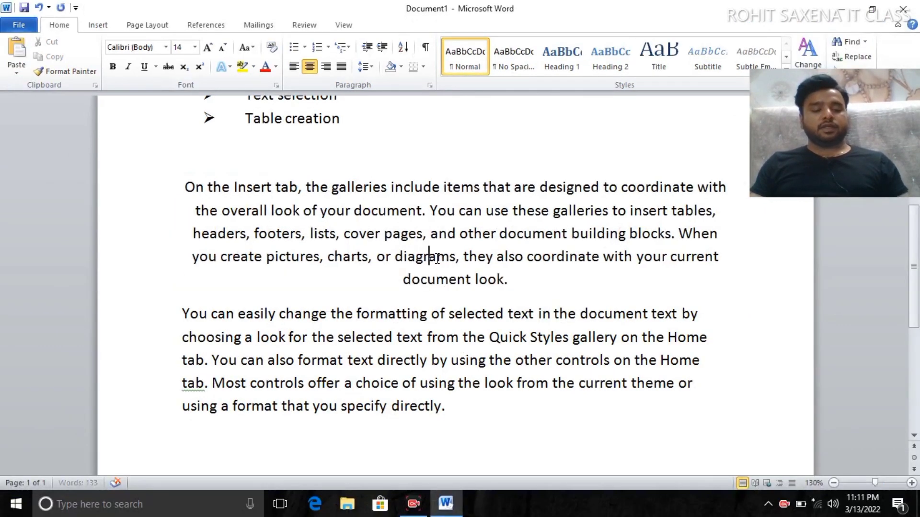
key("ctrl+z")
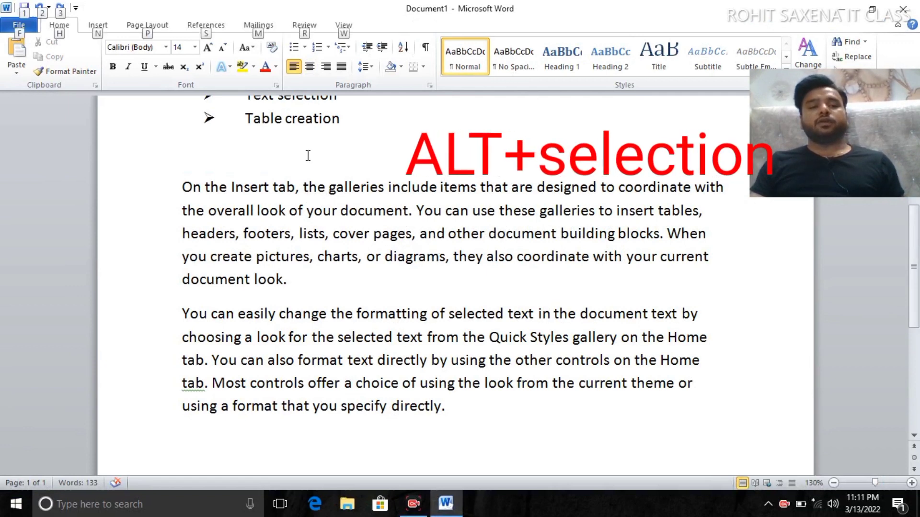
Step: Select a vertical block covering the line beginnings of both sample paragraphs and colour its text red
key("alt")
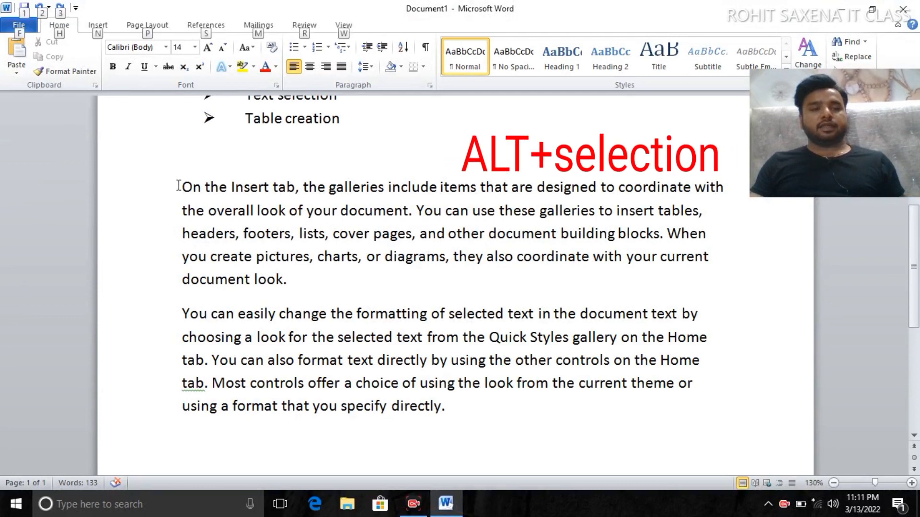
left_click_drag(182, 180, 294, 414)
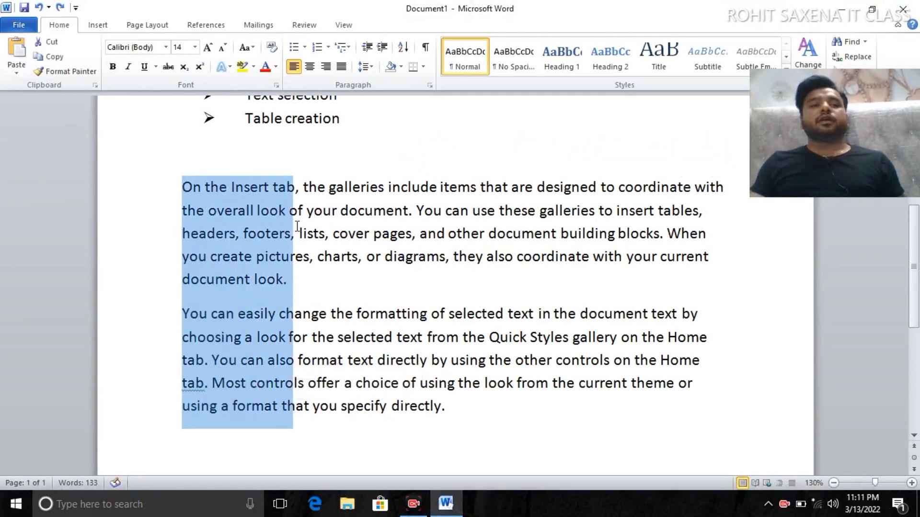
left_click(276, 67)
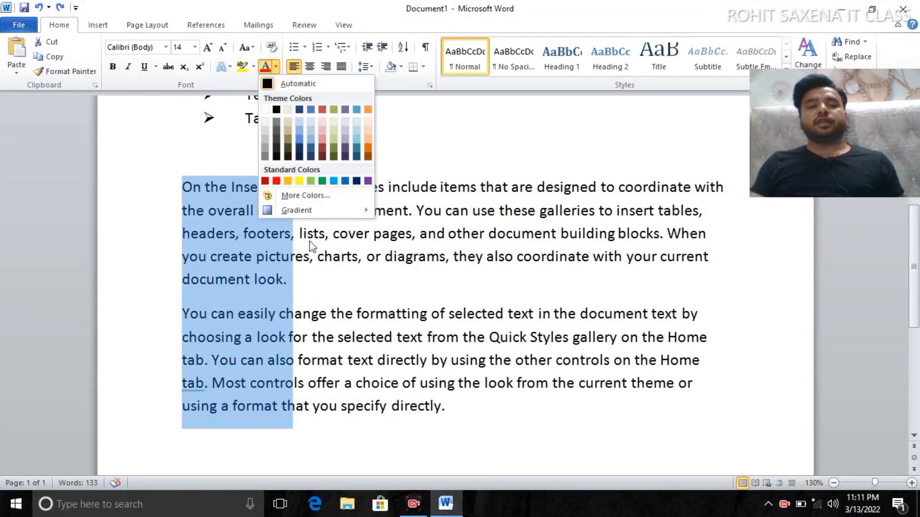
left_click(277, 181)
Step: Delete the selected vertical block of text, and undo both the deletion and the red font colour
key("Delete")
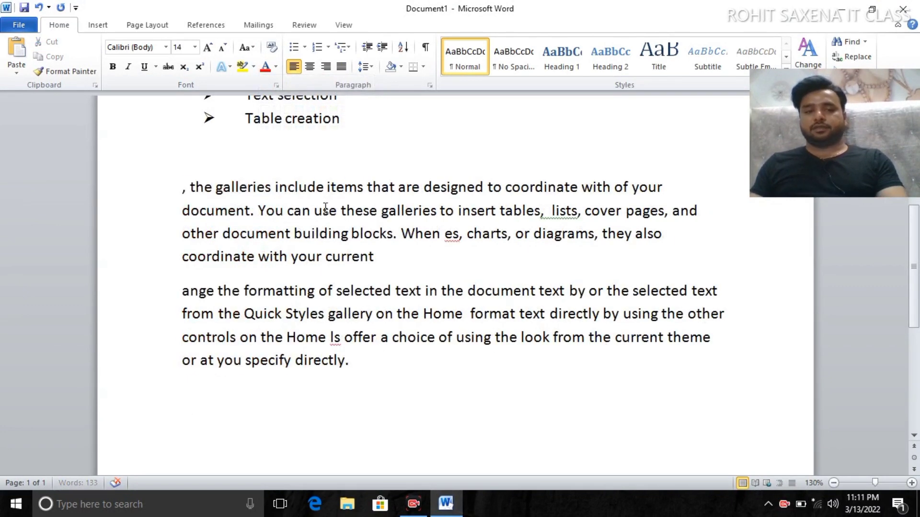
key("ctrl+z")
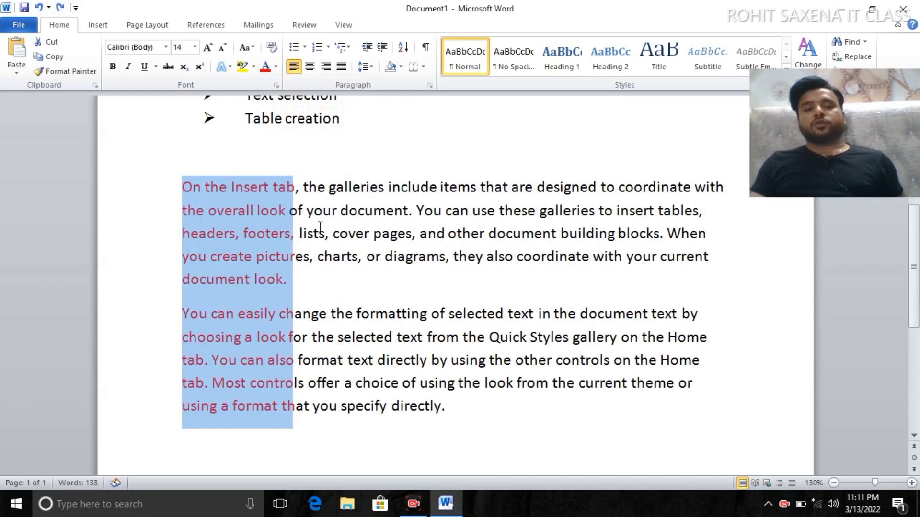
key("ctrl+z")
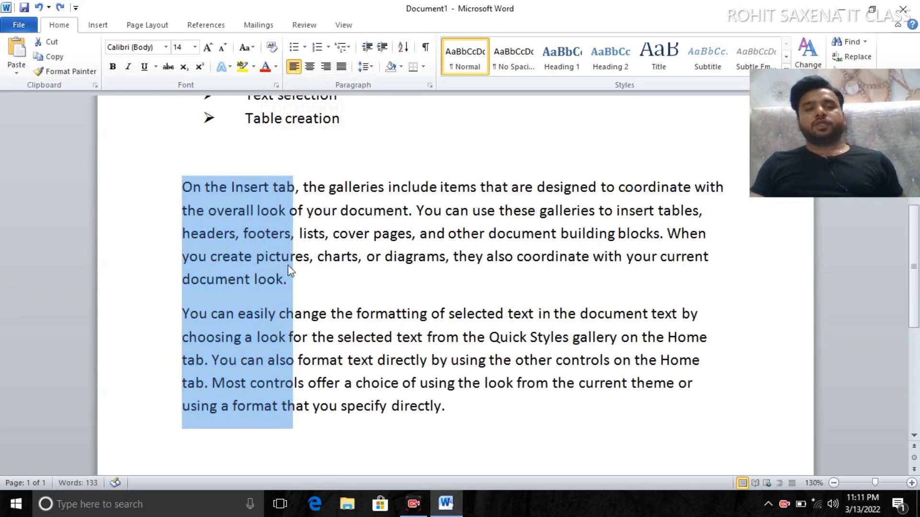
scroll(293, 265, "up", 2)
scroll(297, 267, "down", 2)
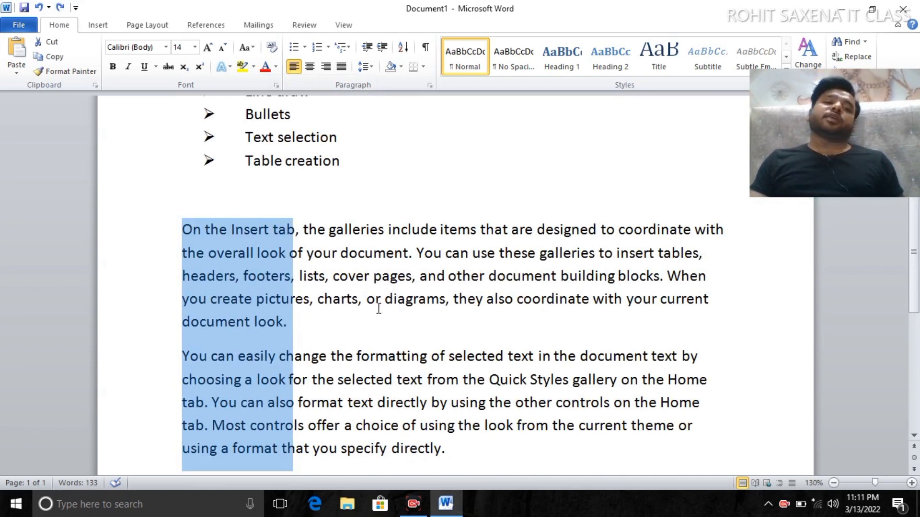
Step: Delete both sample paragraphs below the bulleted list
left_click(379, 308)
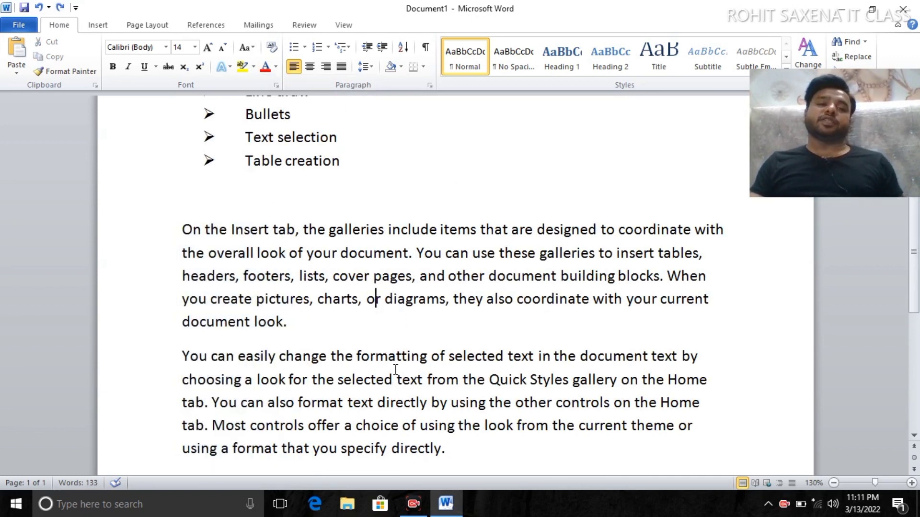
left_click_drag(449, 448, 182, 234)
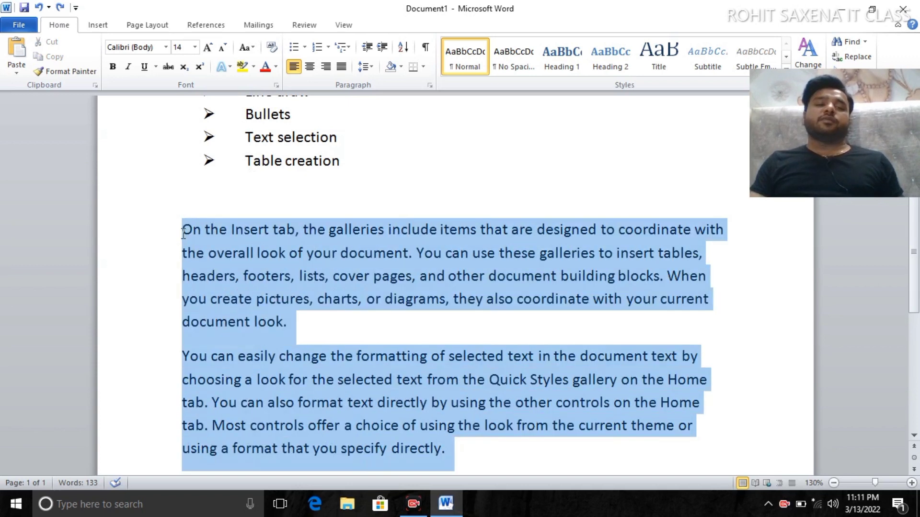
key("BackSpace")
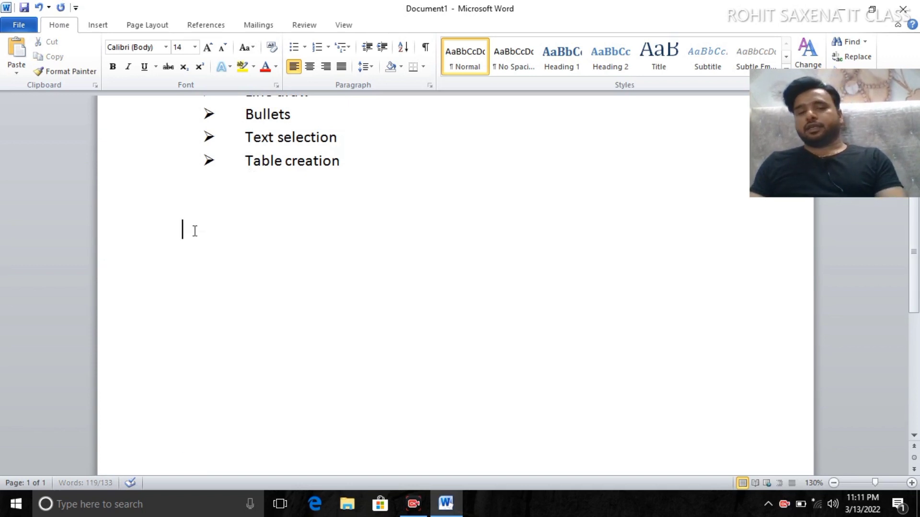
Step: Create a one-row, four-column table below the bulleted list from a typed line of five plus signs joined by runs of hyphens
scroll(222, 239, "up", 2)
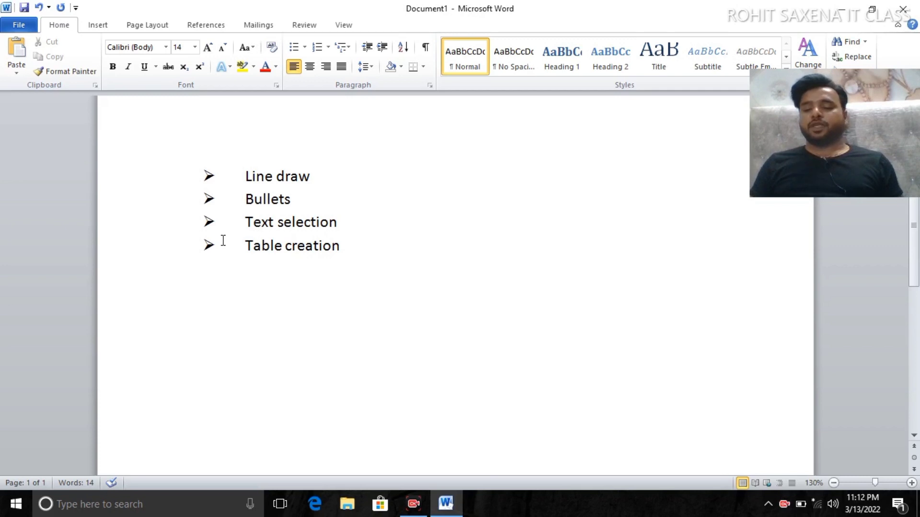
type("+")
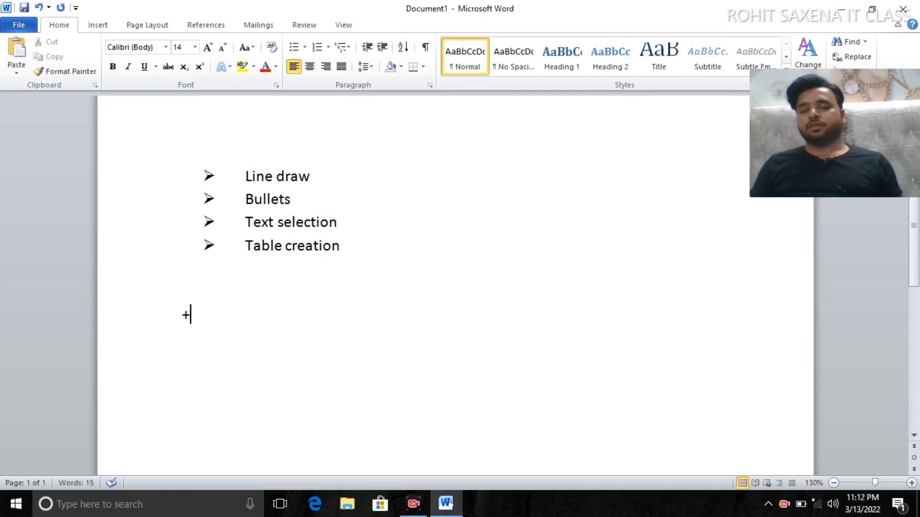
type("----")
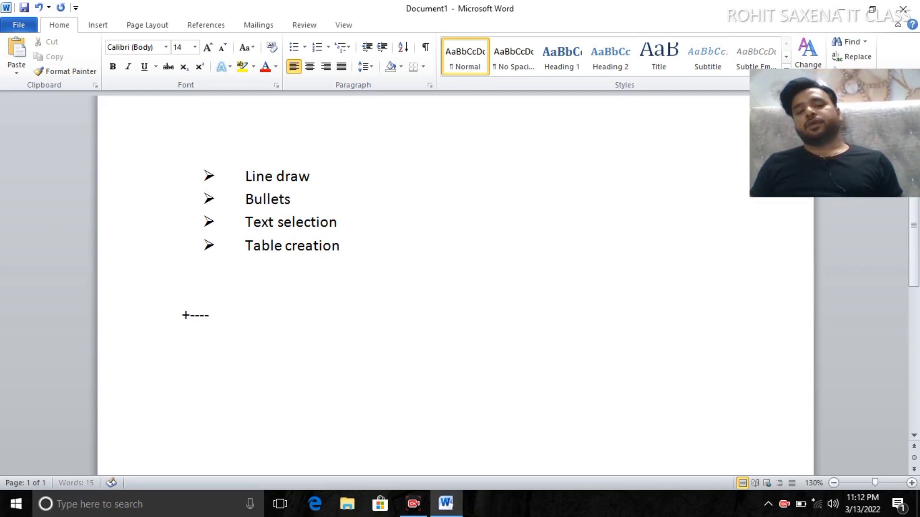
type("------------------+")
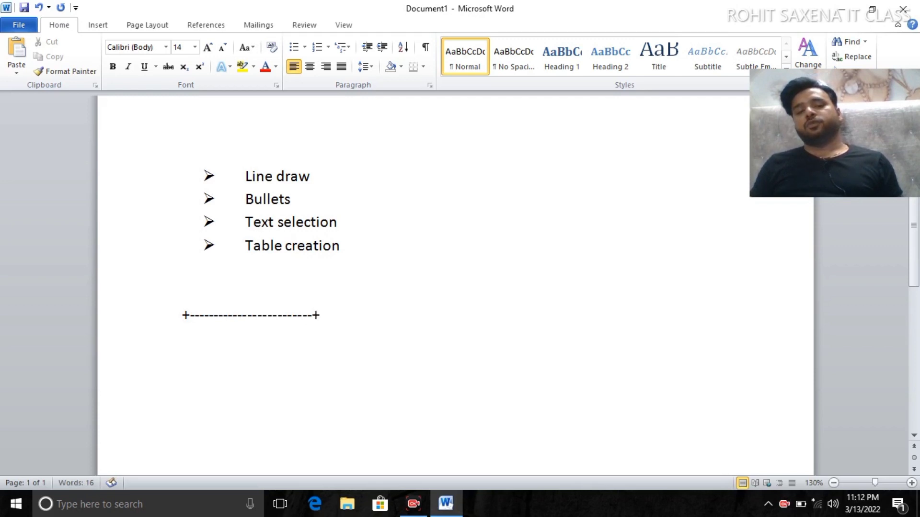
type("------------------")
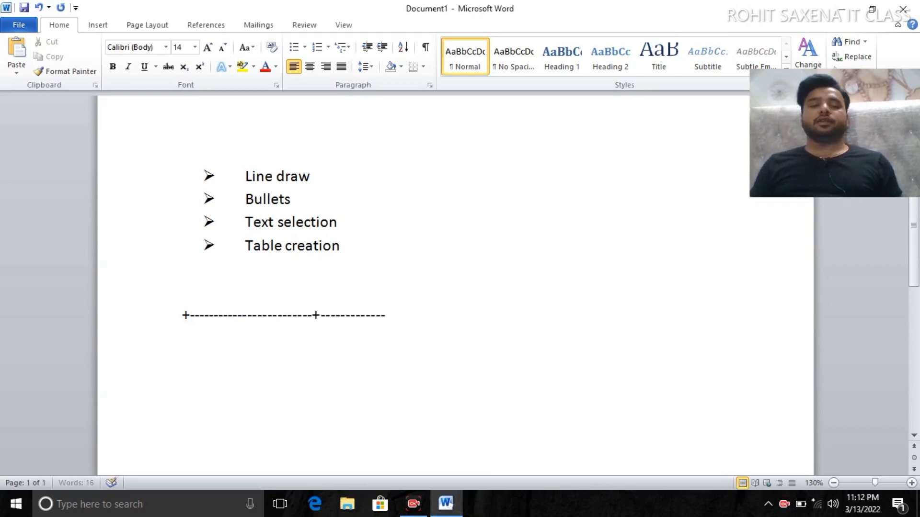
type("------+-")
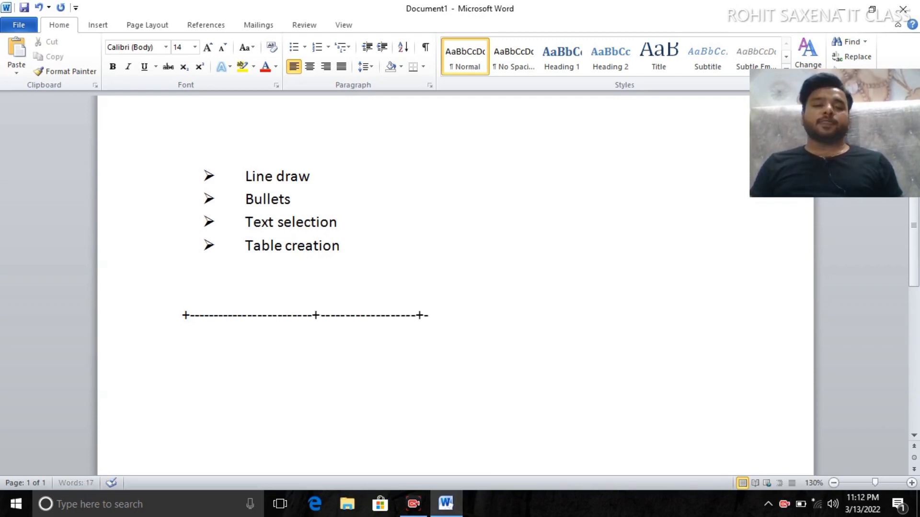
type("--------------+")
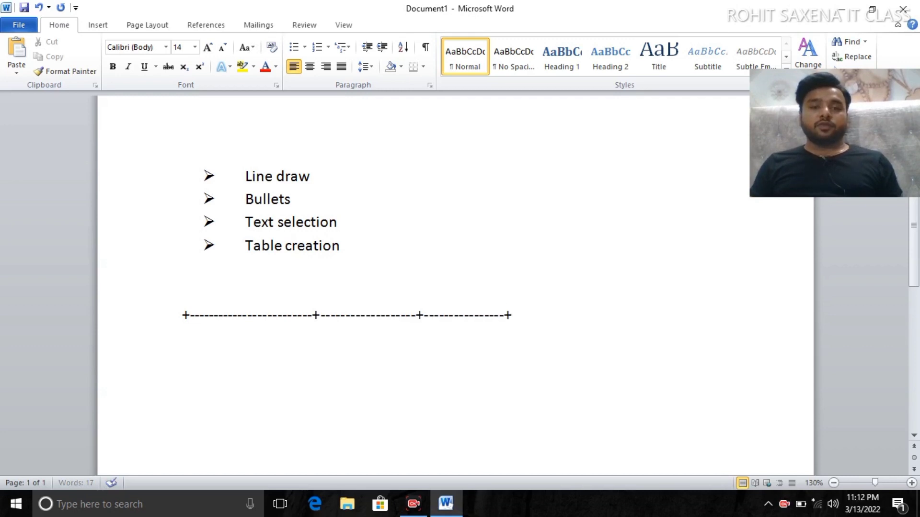
type("---------------------+")
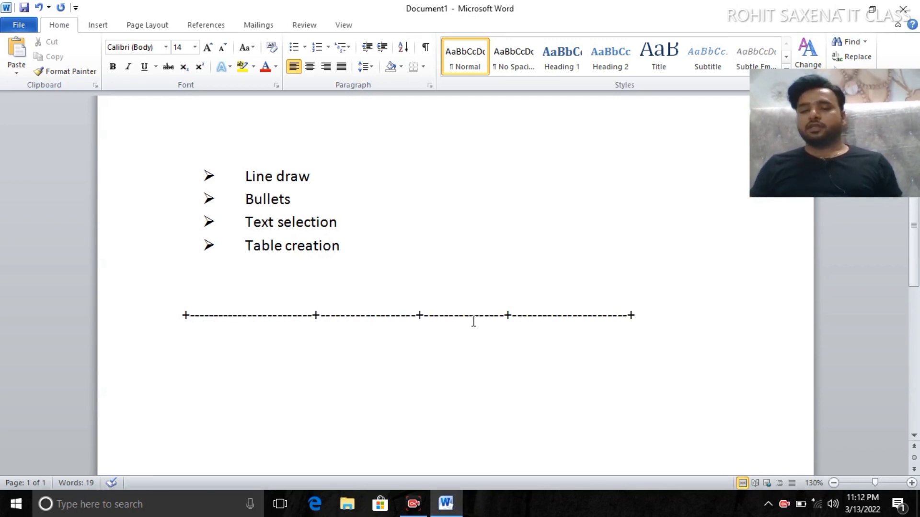
key("Return")
scroll(453, 302, "down", 2)
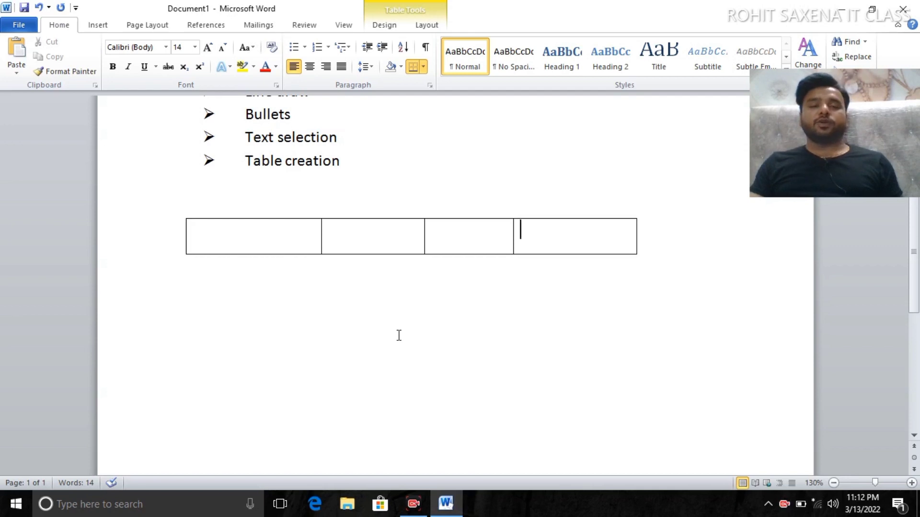
Step: Add three rows to the four-column table so that it has four rows
key("Tab")
key("Tab")
key("Tab")
key("Tab")
key("Tab")
key("Tab")
key("Tab")
key("Tab")
key("Tab")
key("Tab")
key("Tab")
key("Tab")
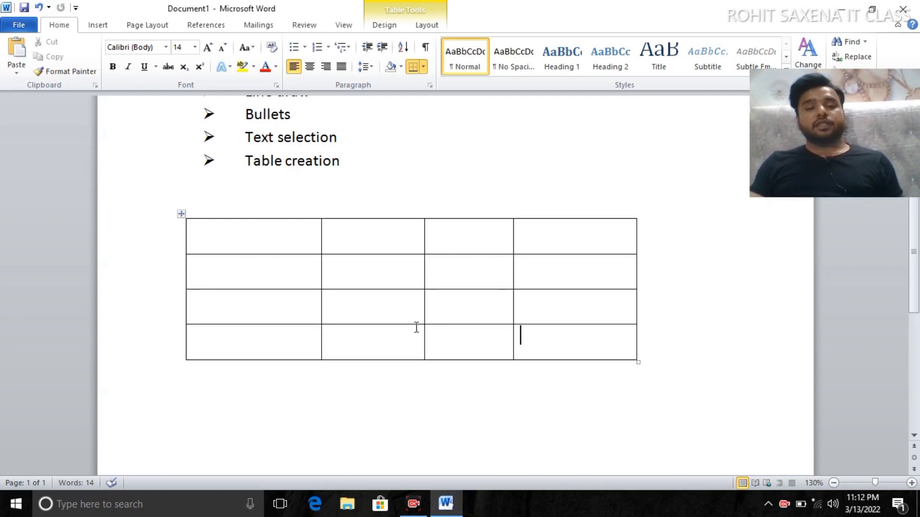
Step: Undo the added rows and the four-column table, keeping only a single plus sign on the line
key("ctrl+z")
key("ctrl+z")
key("ctrl+z")
key("ctrl+z")
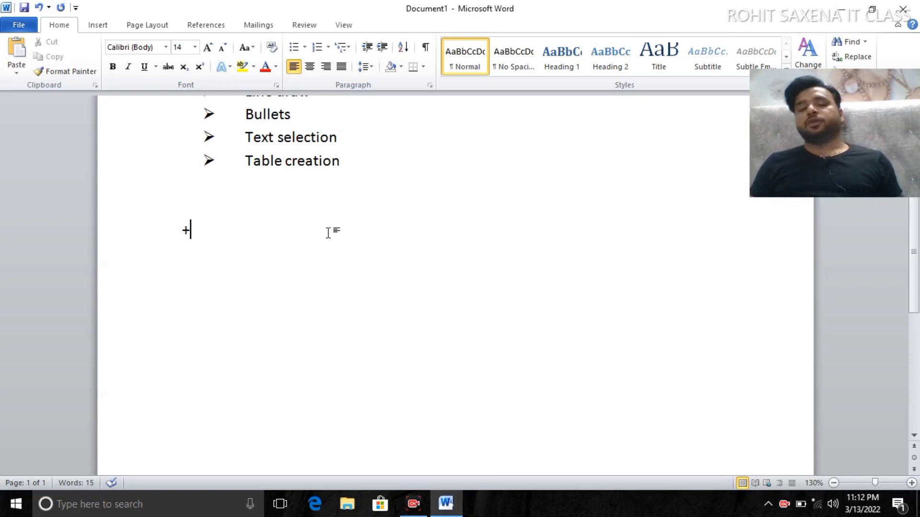
Step: Create a one-row table with five equal columns from a line of six plus signs spaced two tab stops apart
key("Tab")
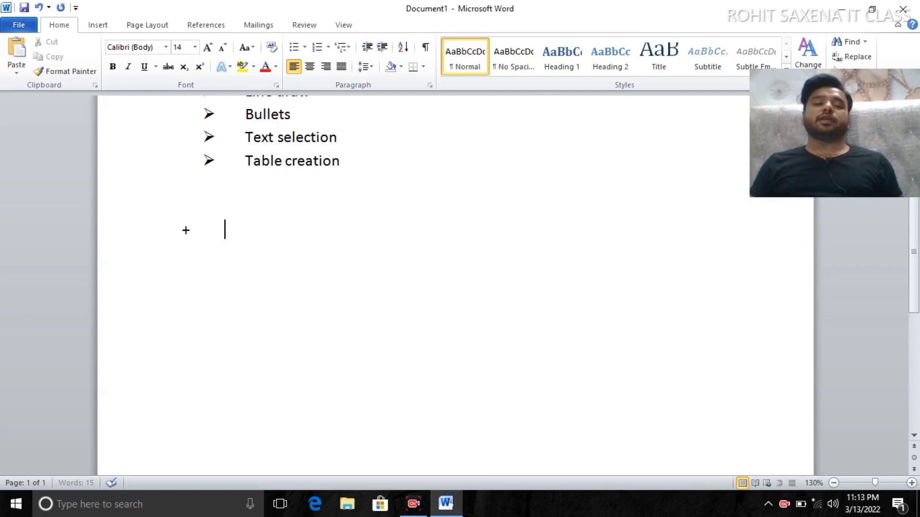
key("Tab")
type("+")
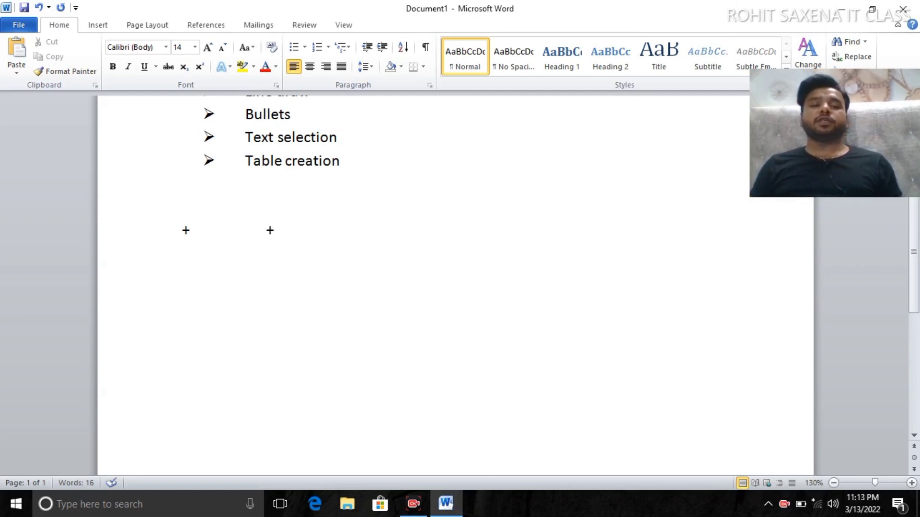
key("Tab")
key("Tab")
type("+")
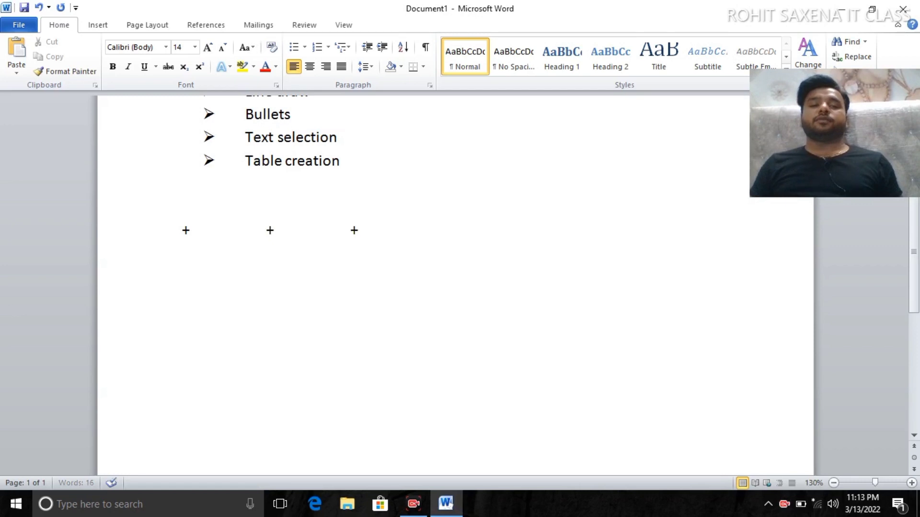
key("Tab")
key("Tab")
type("+")
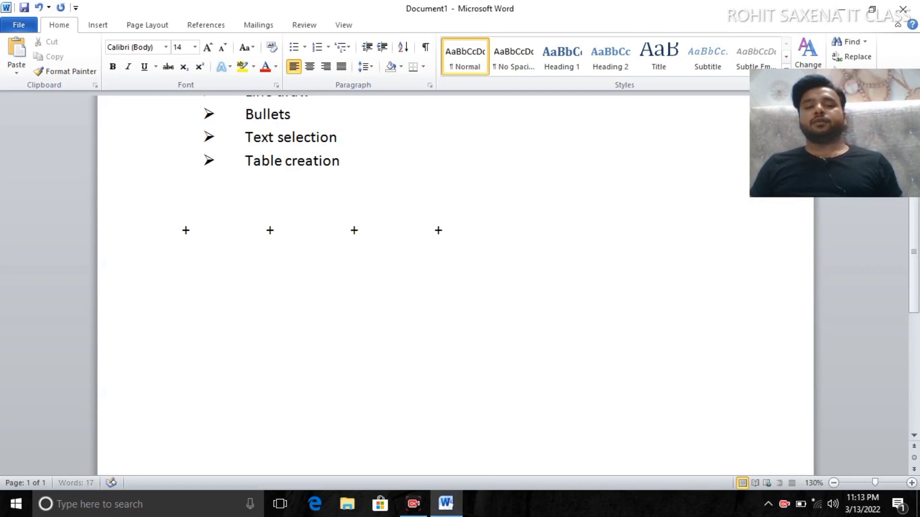
key("Tab")
key("Tab")
type("+")
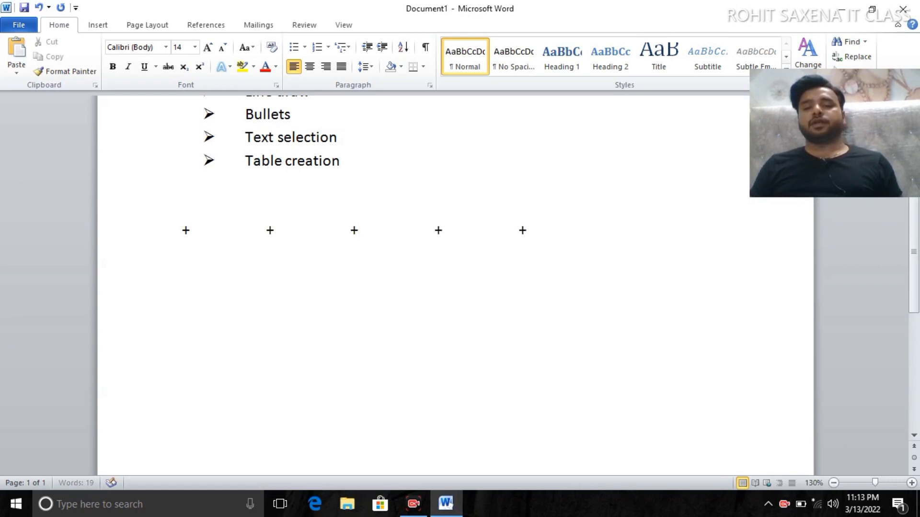
key("Tab")
key("Tab")
type("+")
key("Return")
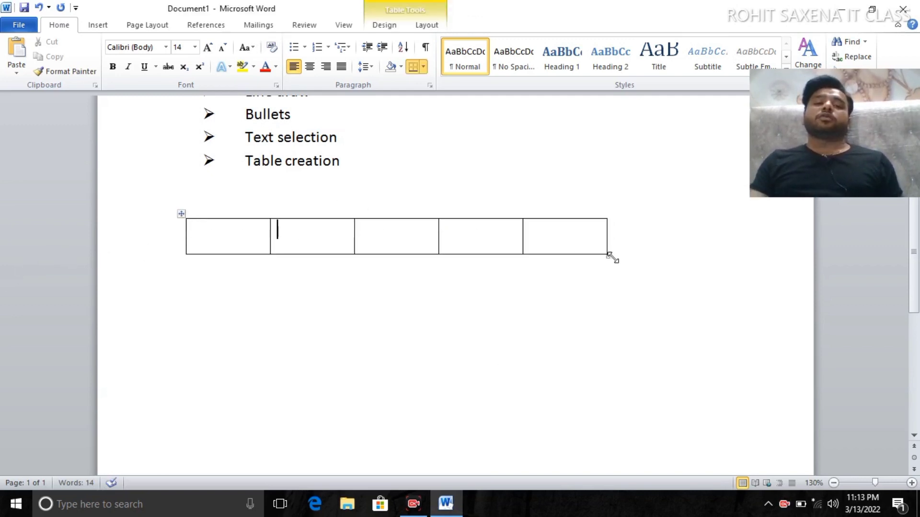
Step: Add four rows to the five-column table so that it has five rows
key("Tab")
key("Tab")
key("Tab")
key("Tab")
key("Tab")
key("Tab")
key("Tab")
key("Tab")
key("Tab")
key("Tab")
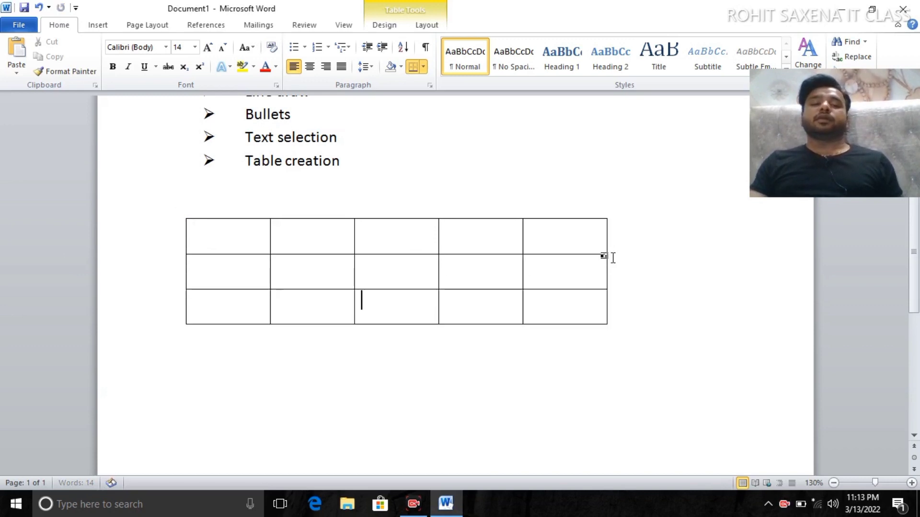
key("Tab")
key("Tab")
key("Tab")
key("Tab")
key("Tab")
key("Tab")
key("Tab")
key("Tab")
key("Tab")
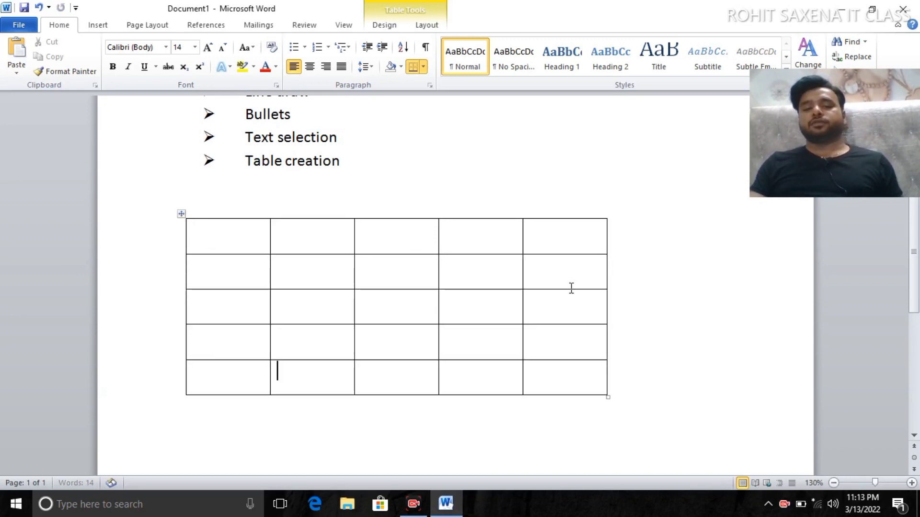
Step: Place the insertion point below the table and look over the document's title, bulleted list and finished table
scroll(628, 316, "down", 6)
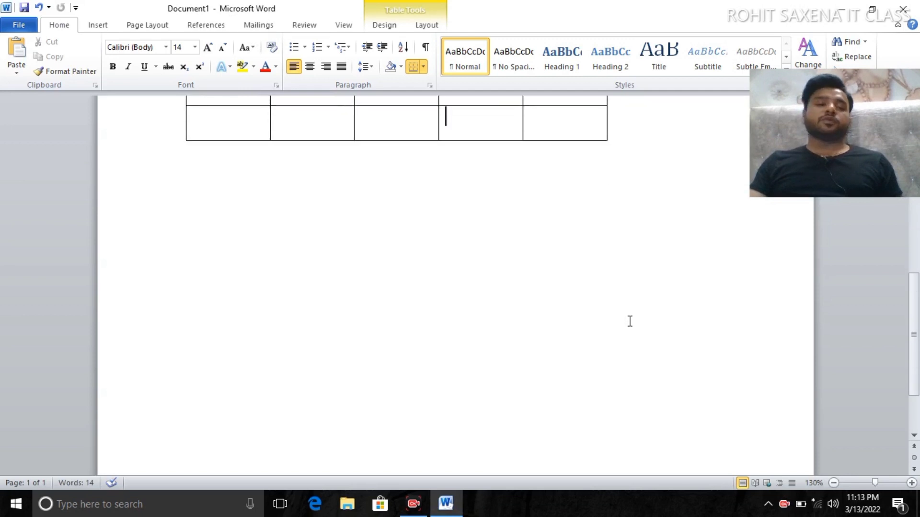
scroll(629, 319, "up", 5)
left_click(561, 371)
scroll(602, 380, "down", 2)
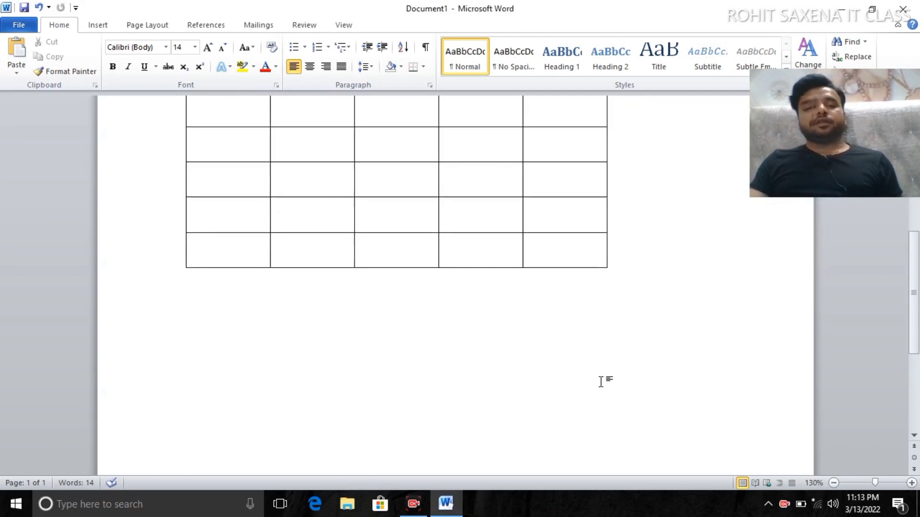
scroll(603, 381, "up", 3)
scroll(603, 381, "up", 5)
scroll(380, 328, "down", 3)
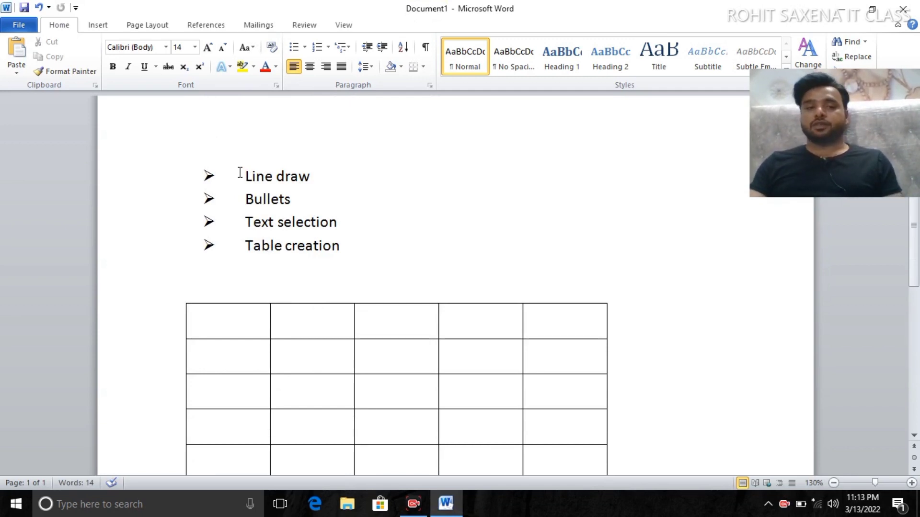
scroll(338, 239, "up", 3)
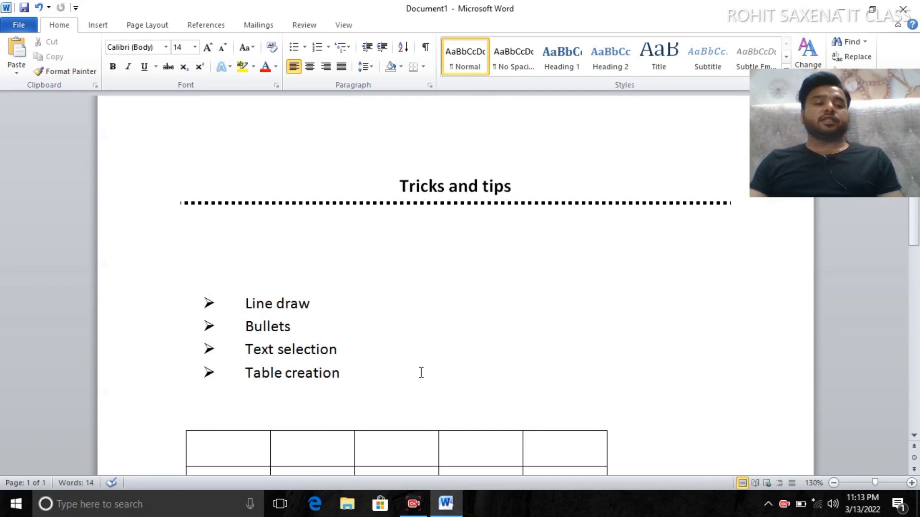
scroll(420, 373, "down", 5)
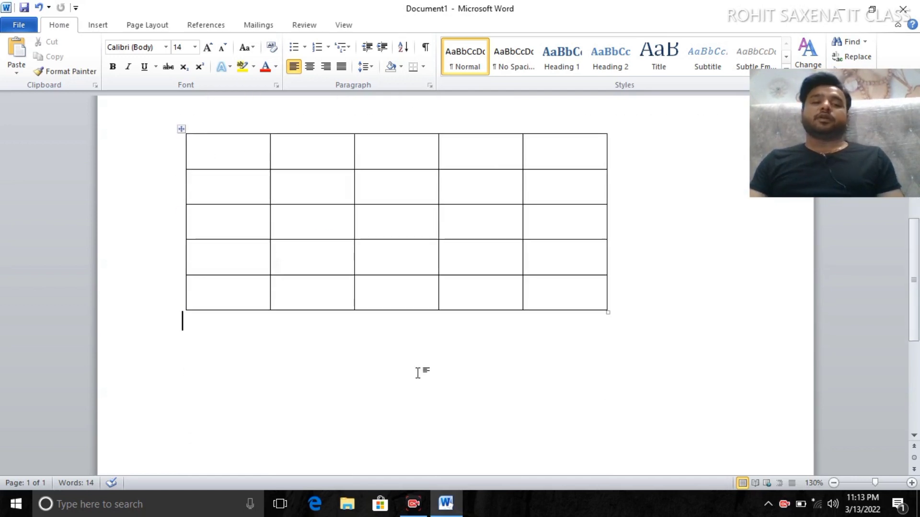